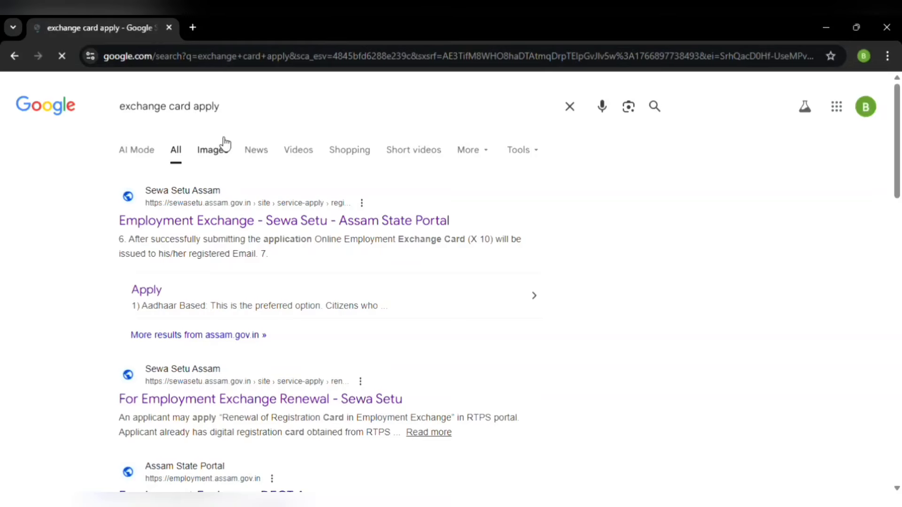
Open the Sewa Setu Employment Exchange service and choose Apply with Aadhaar (Recommended)
left_click(211, 220)
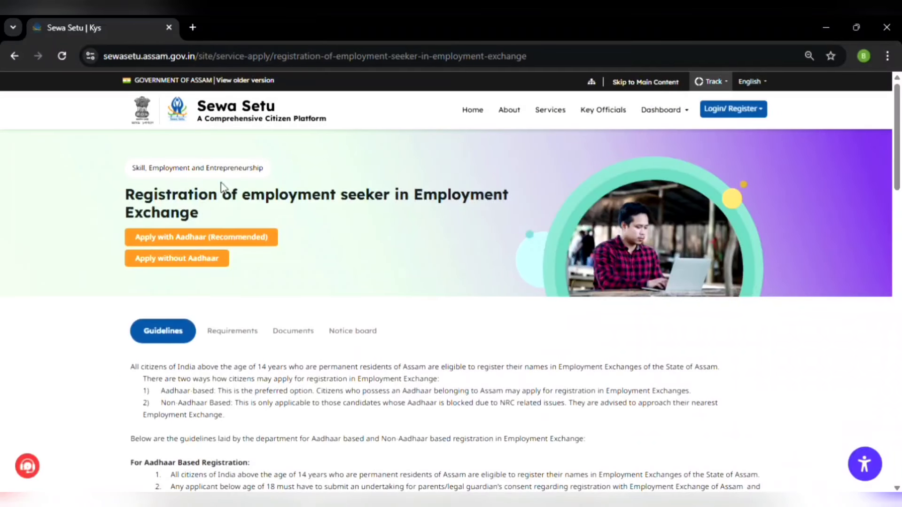
left_click(202, 238)
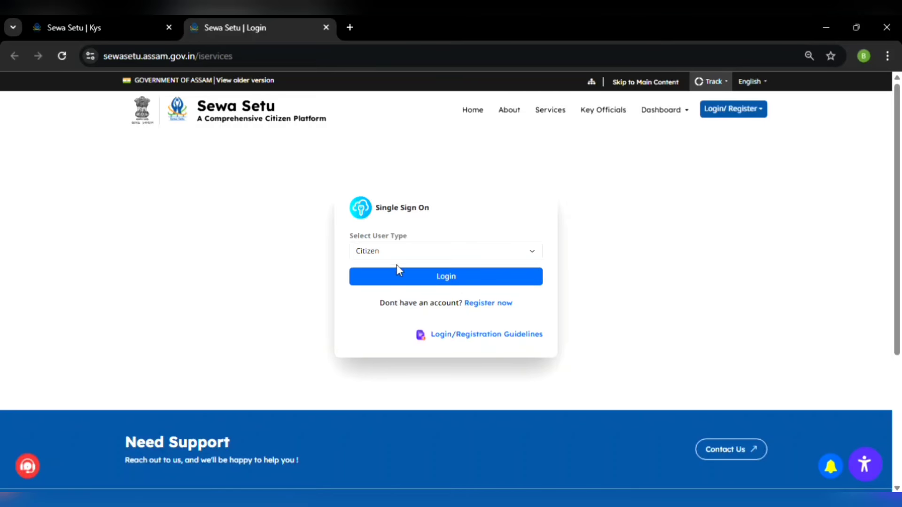
Open the MeriPehchaan Register now form and step through its mobile, name, gender, username and password fields
left_click(489, 304)
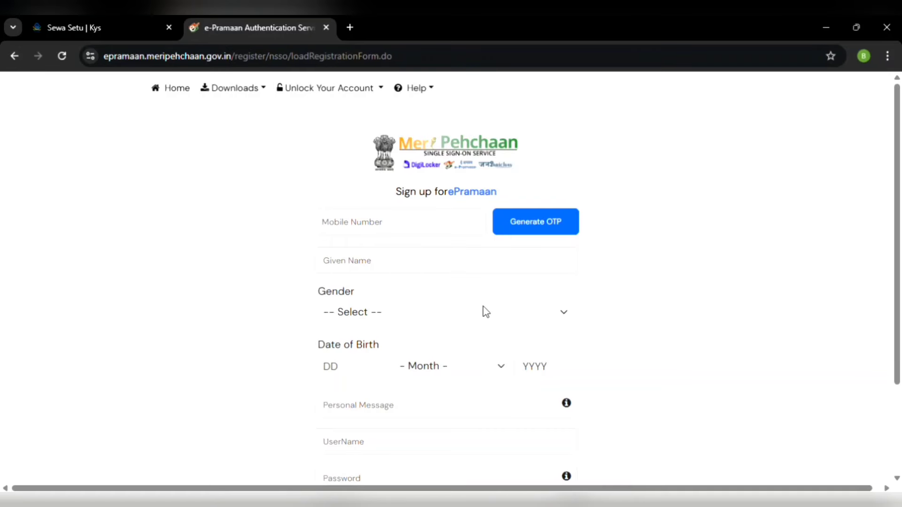
left_click(365, 223)
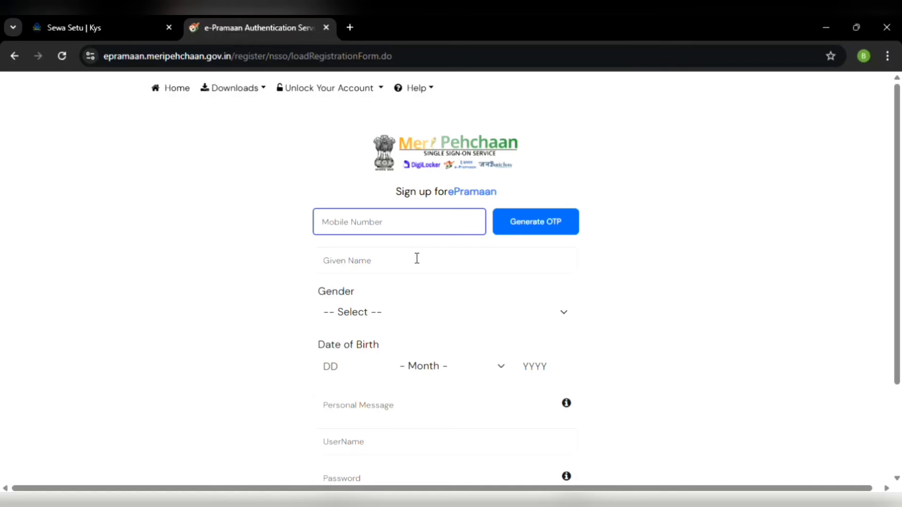
left_click(390, 264)
scroll(389, 262, "down", 1)
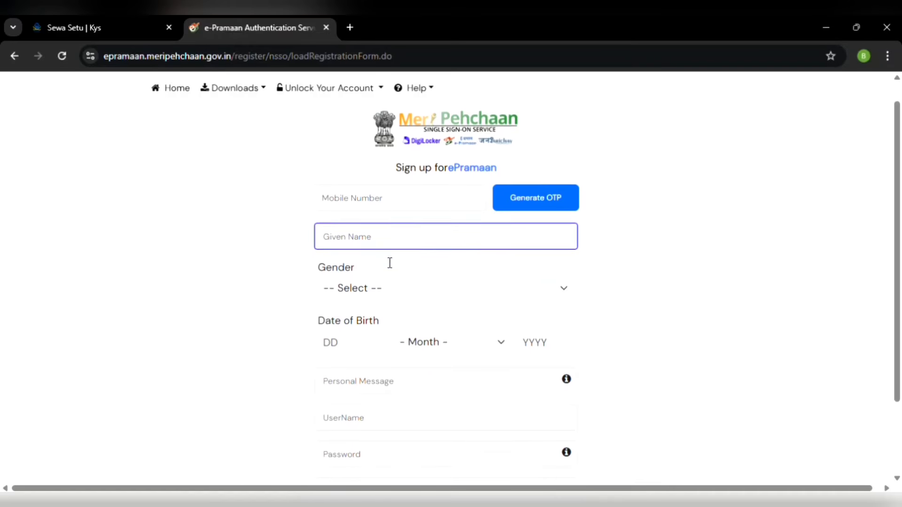
key("Tab")
scroll(376, 286, "down", 2)
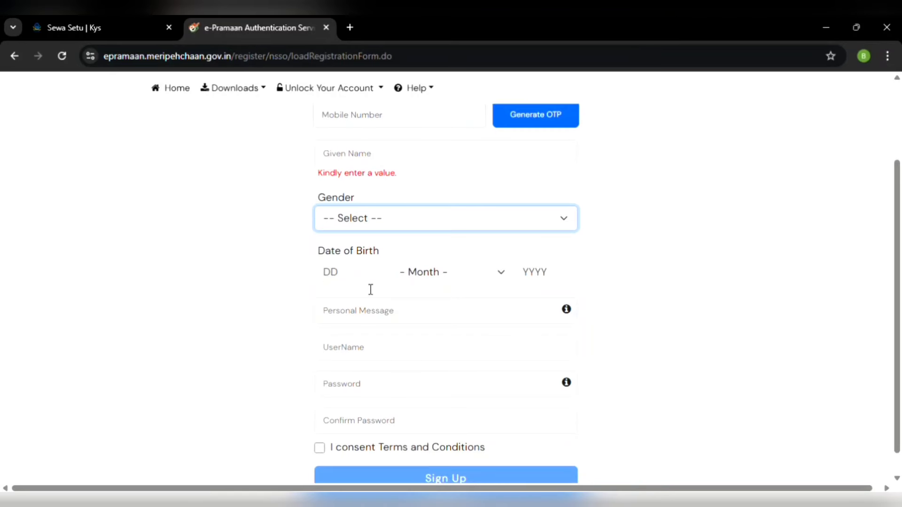
scroll(371, 269, "down", 1)
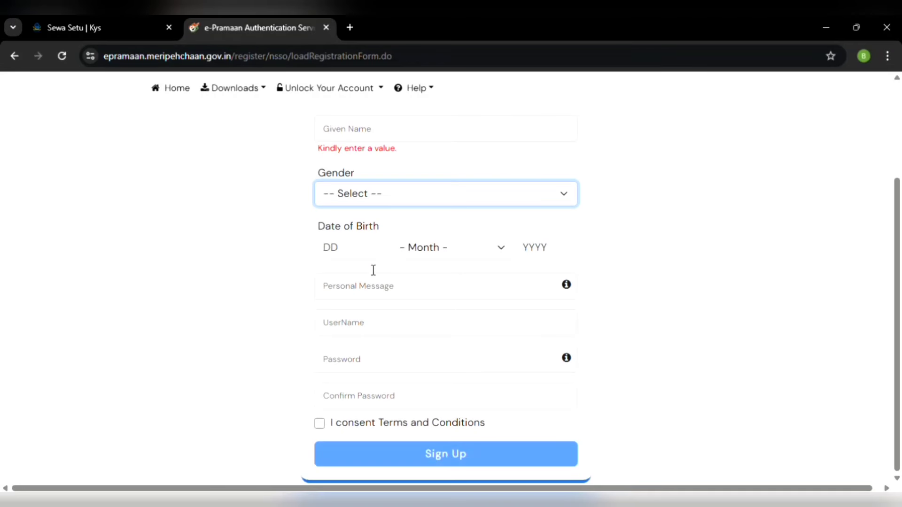
left_click(359, 290)
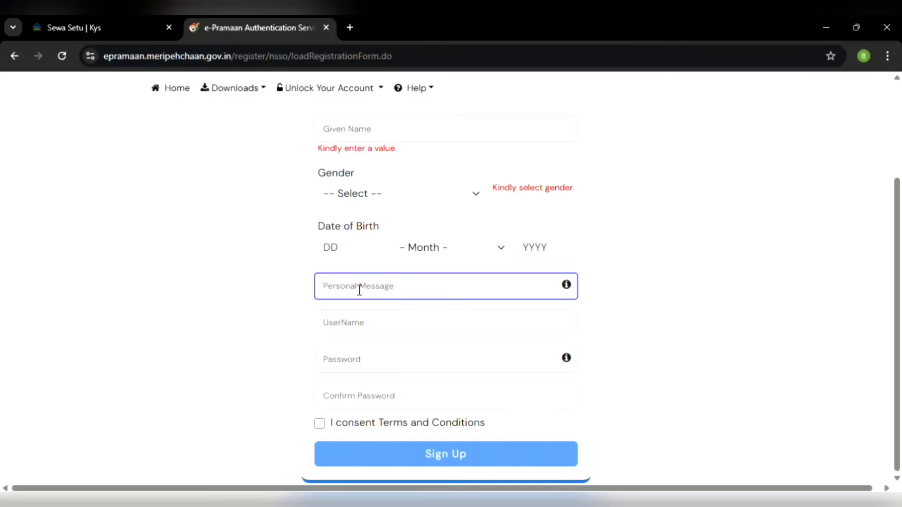
left_click(352, 332)
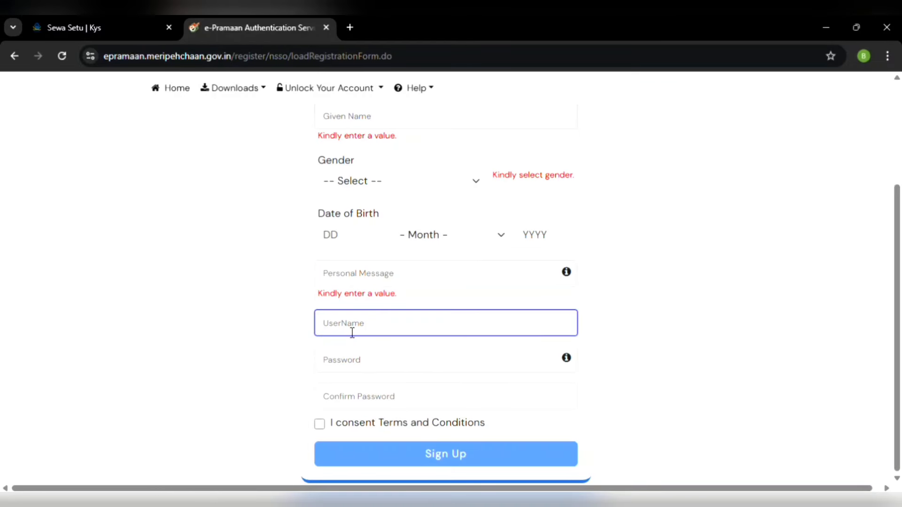
left_click(345, 370)
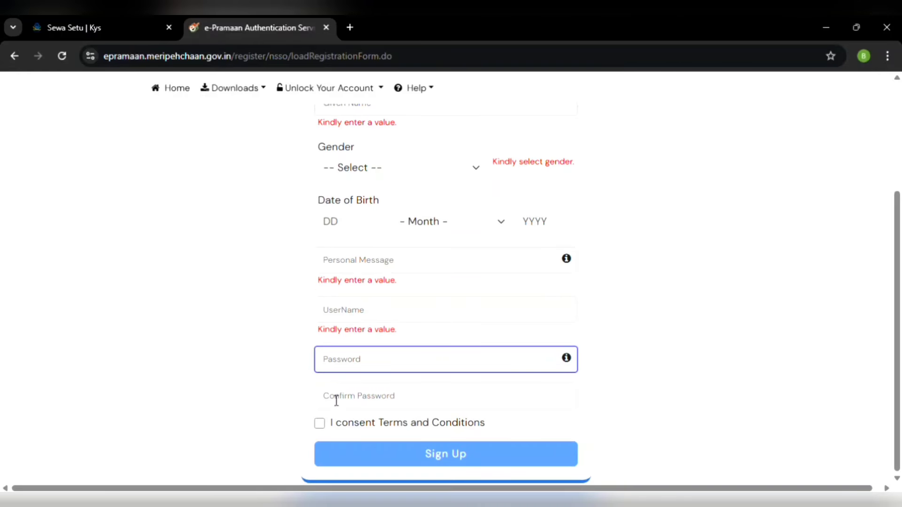
key("Tab")
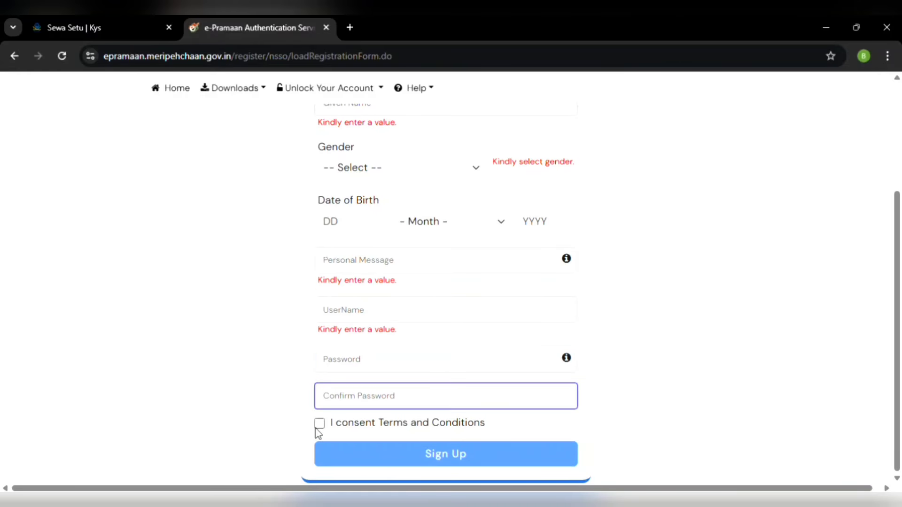
Tick the Terms and Conditions consent box and Accept the terms in the modal
left_click(319, 425)
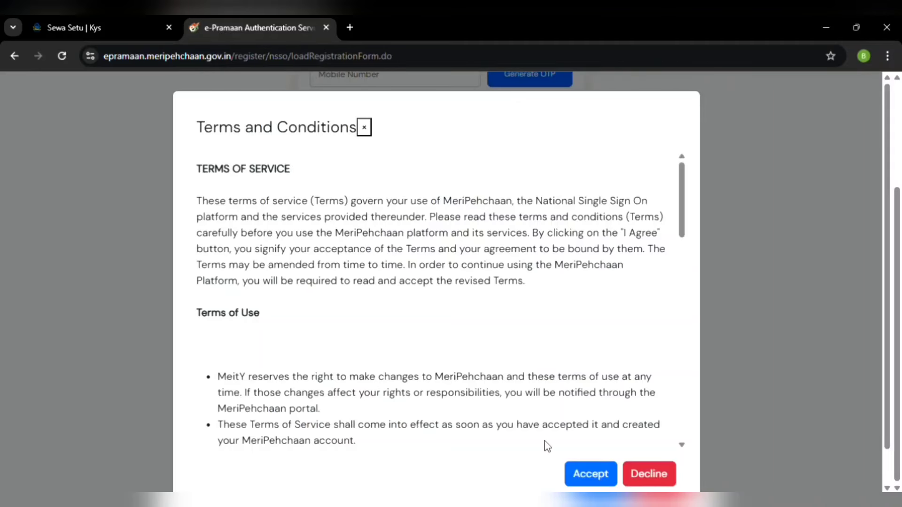
scroll(540, 317, "down", 1)
scroll(540, 318, "down", 4)
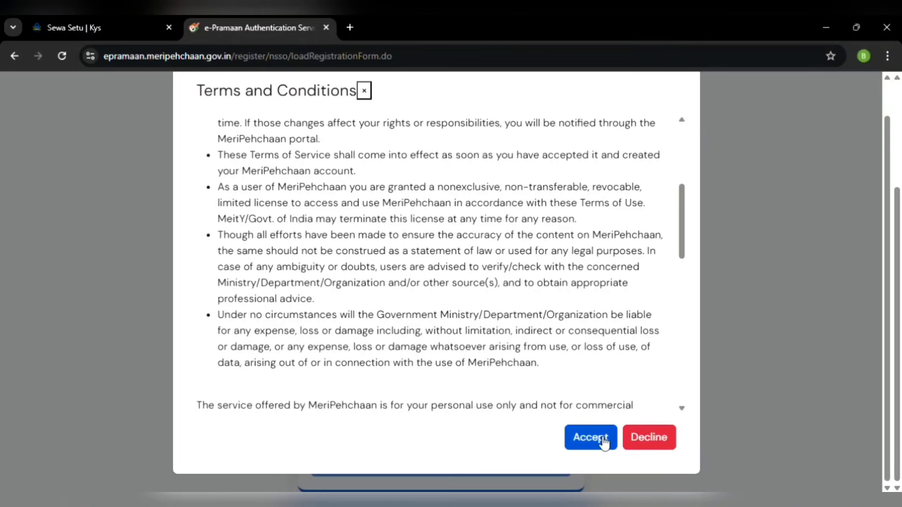
left_click(602, 440)
scroll(492, 405, "down", 1)
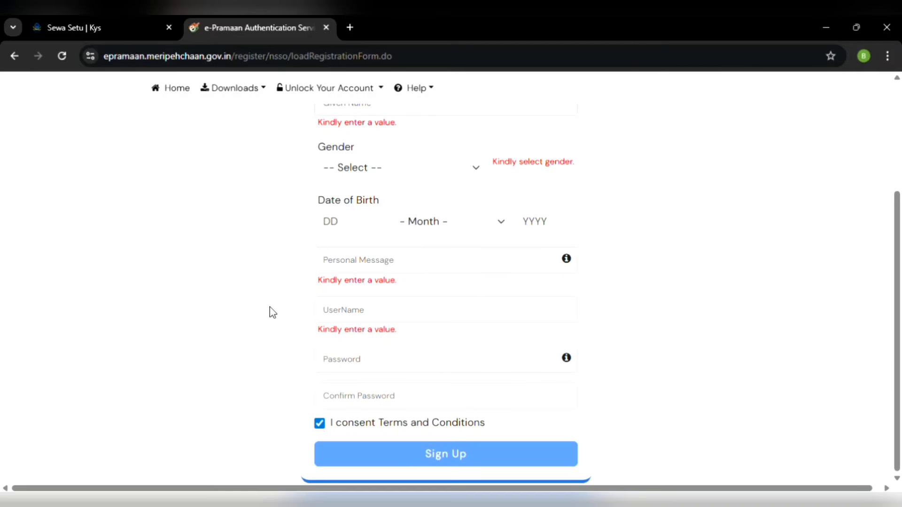
Go back and sign in as a citizen through MeriPehchaan with consent ticked
left_click(12, 56)
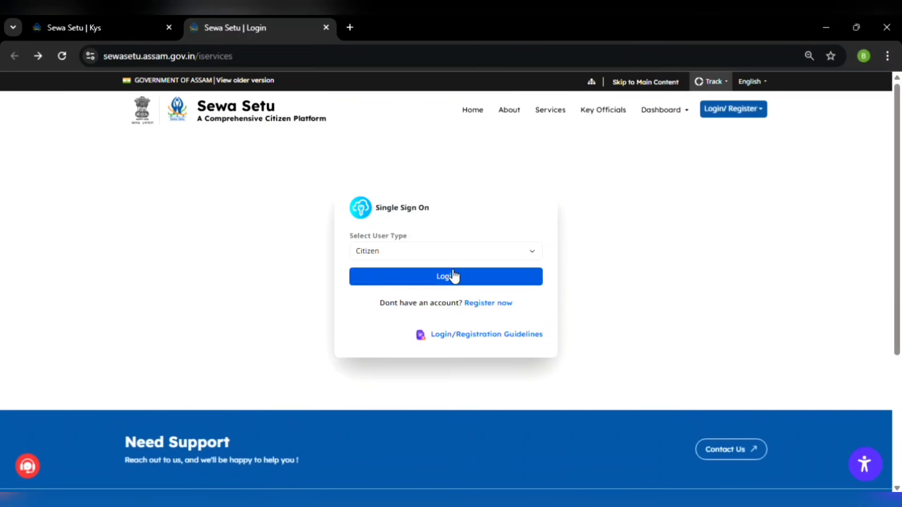
left_click(447, 277)
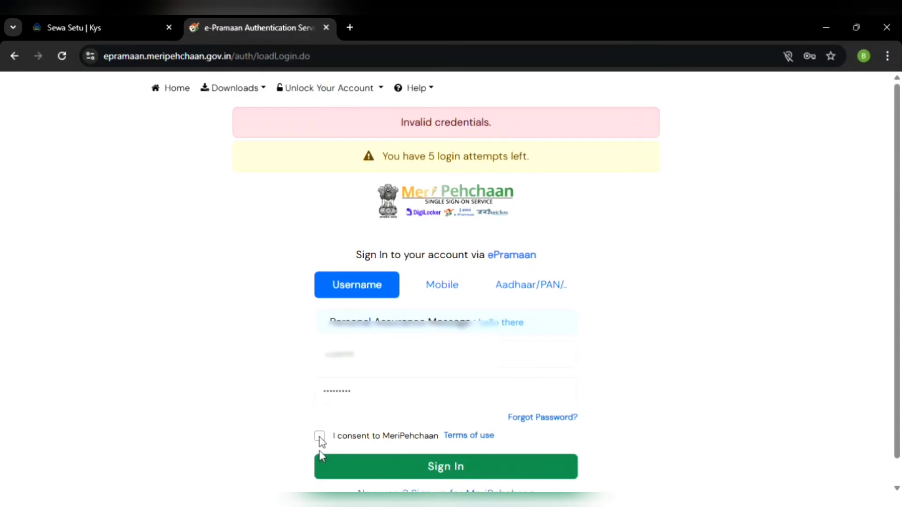
left_click(320, 437)
left_click(375, 467)
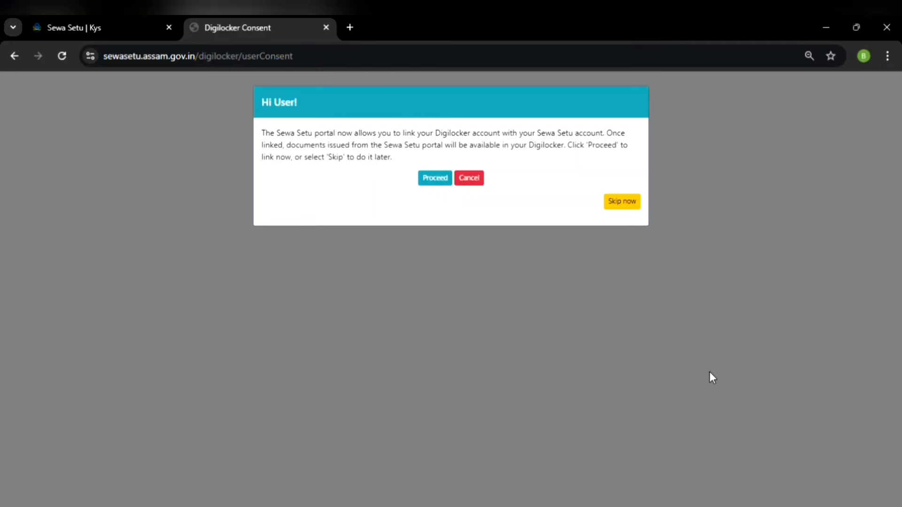
Skip DigiLocker linking and switch back to the Sewa Setu Employment Exchange tab
left_click(640, 208)
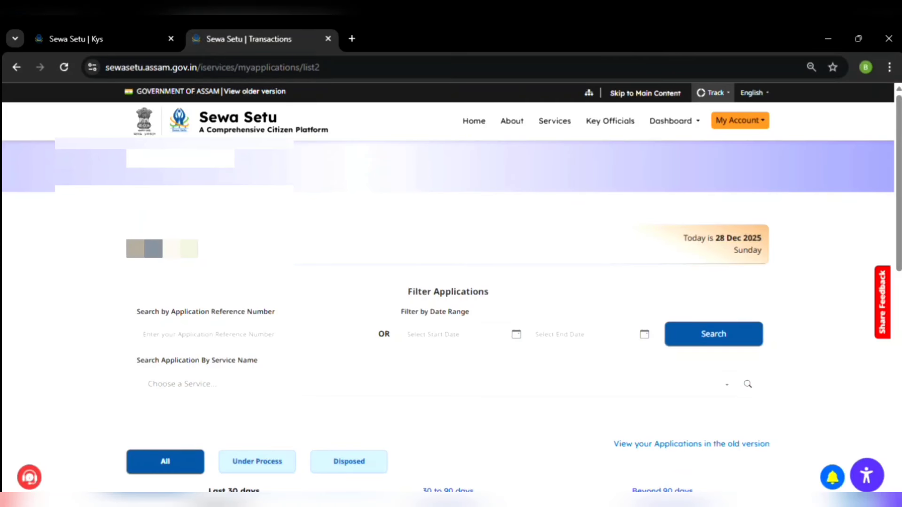
scroll(448, 287, "down", 1)
left_click(101, 41)
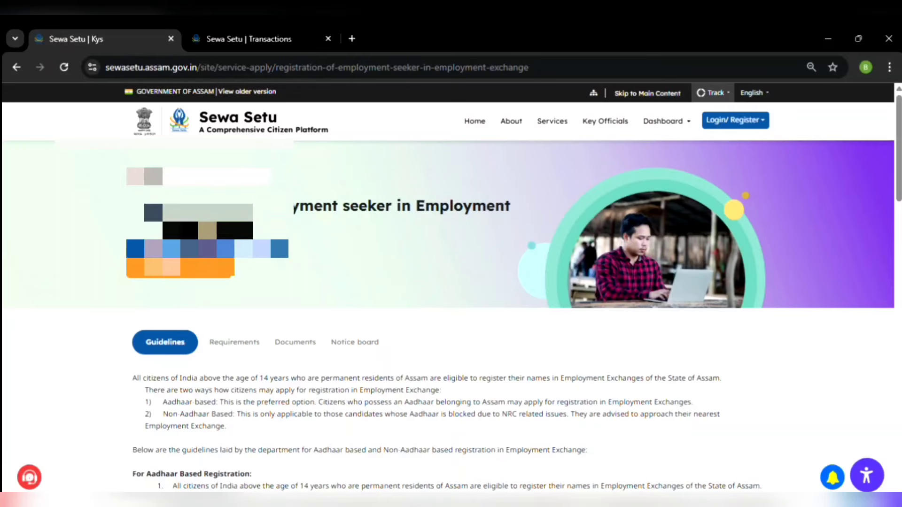
Open the Aadhaar-based application form and agree to the Aadhaar authentication declaration
left_click(207, 249)
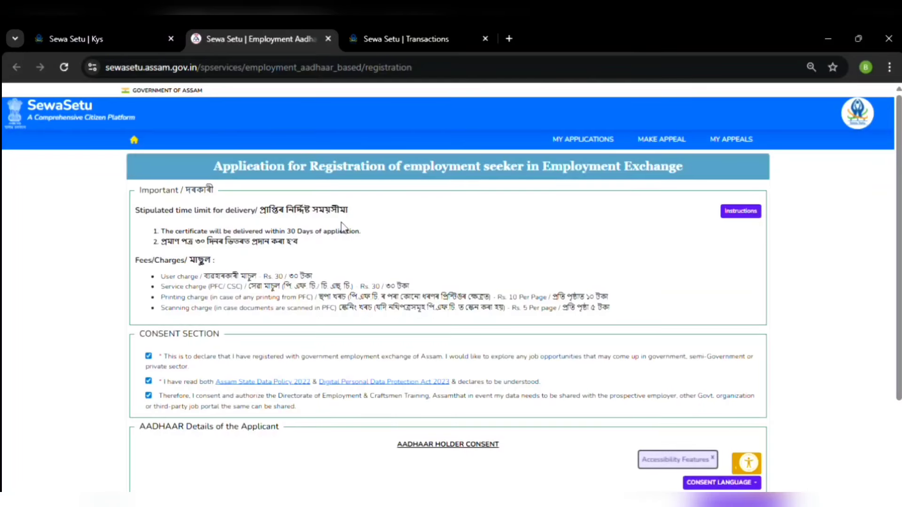
scroll(327, 261, "down", 2)
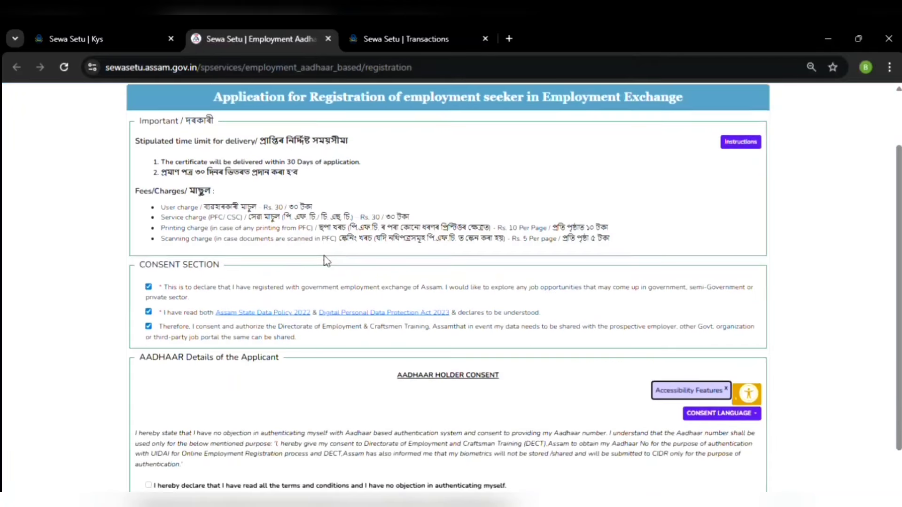
scroll(246, 277, "up", 1)
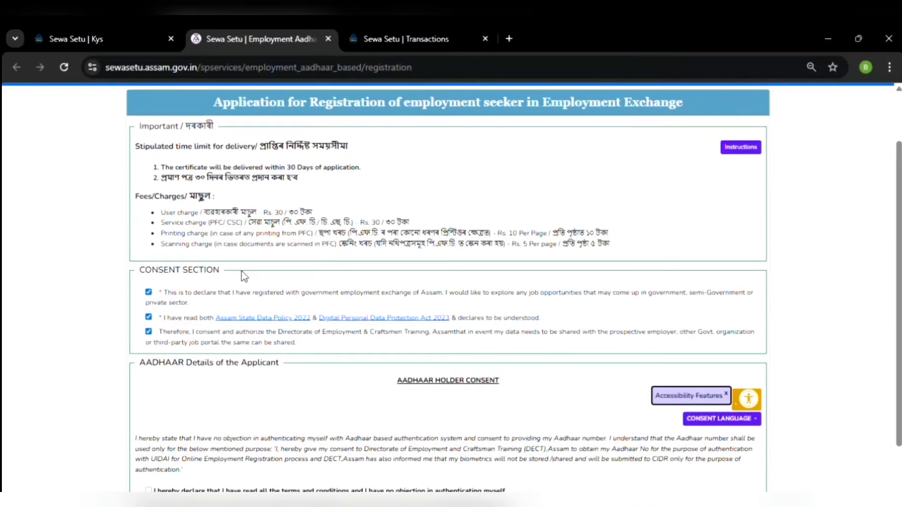
scroll(243, 329, "down", 1)
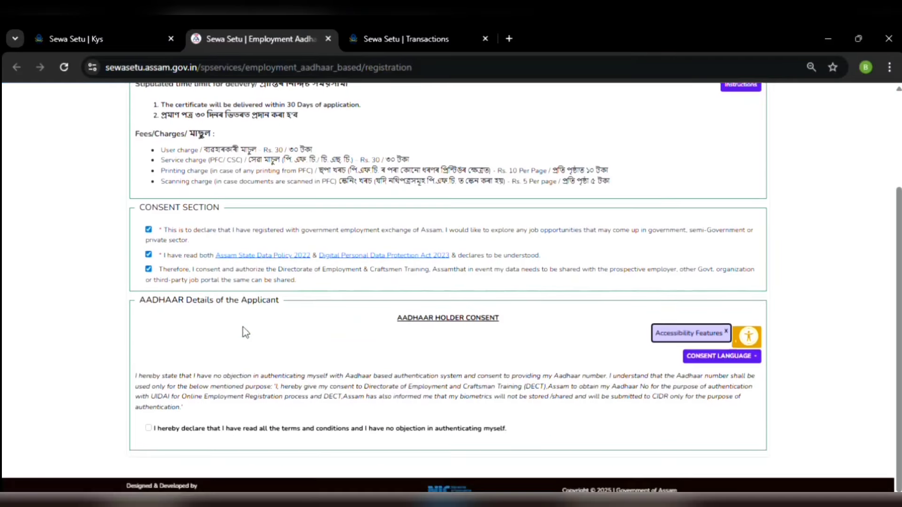
left_click(149, 429)
scroll(151, 431, "down", 2)
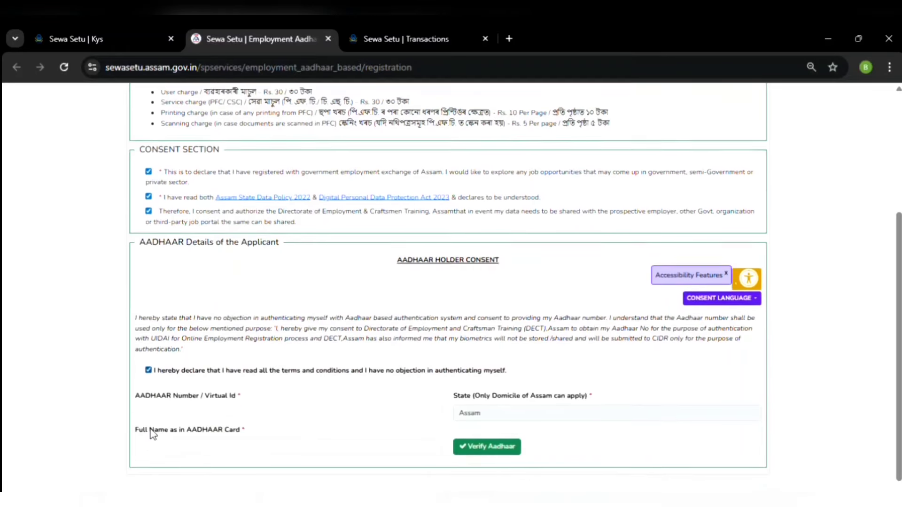
Enter the Aadhaar number and the name as on Aadhaar, then verify with the OTP
left_click(193, 397)
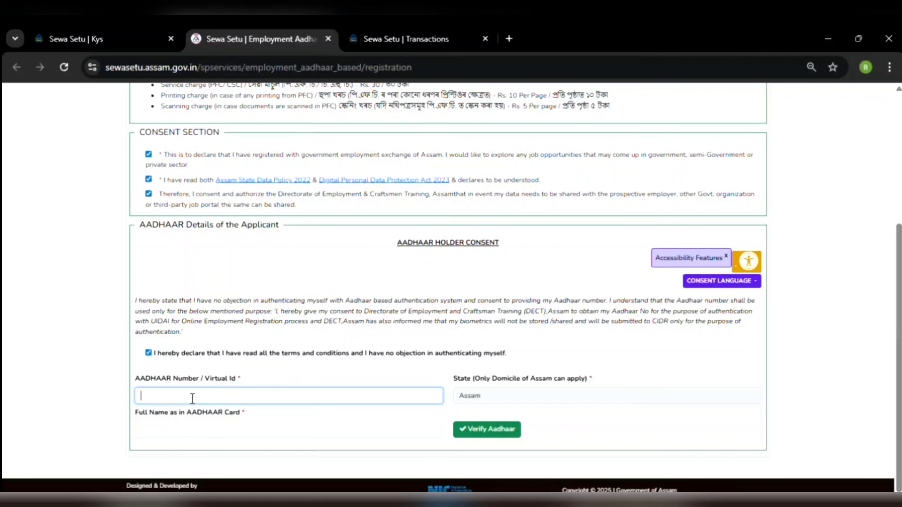
left_click(189, 432)
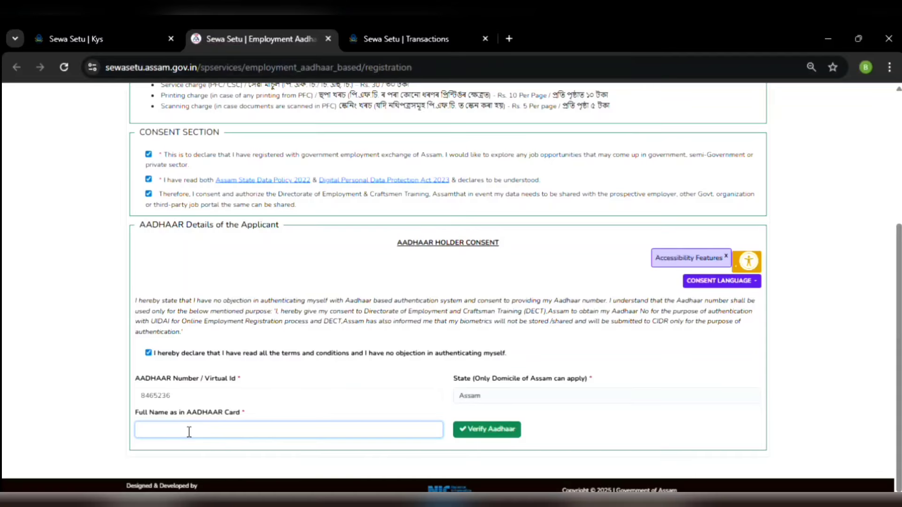
type("jhja jnj")
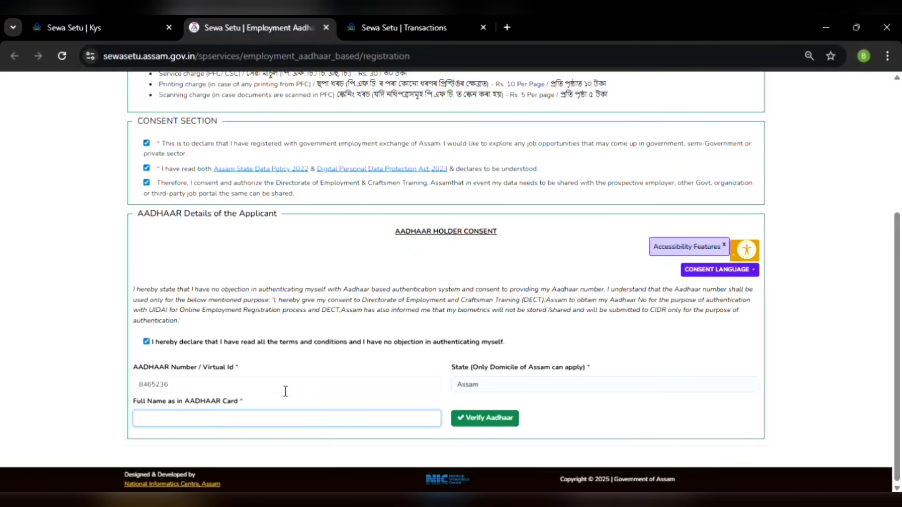
left_click(286, 391)
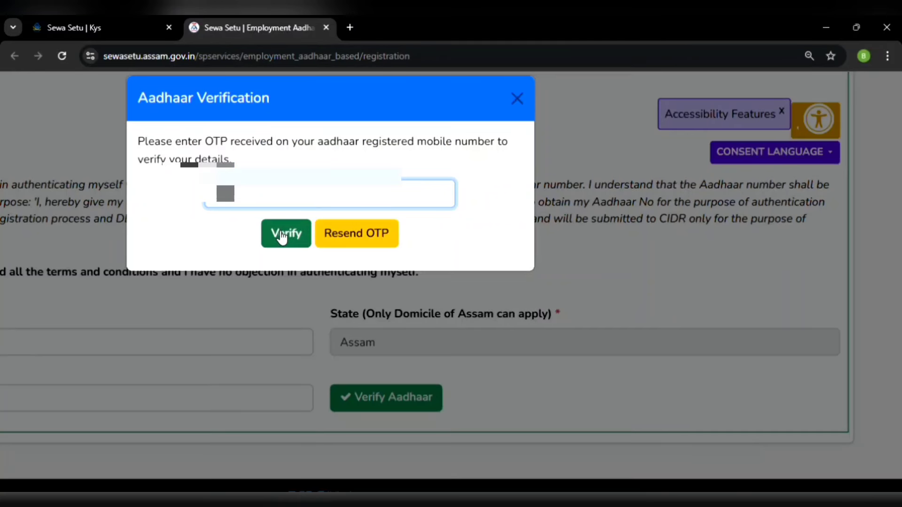
left_click(282, 237)
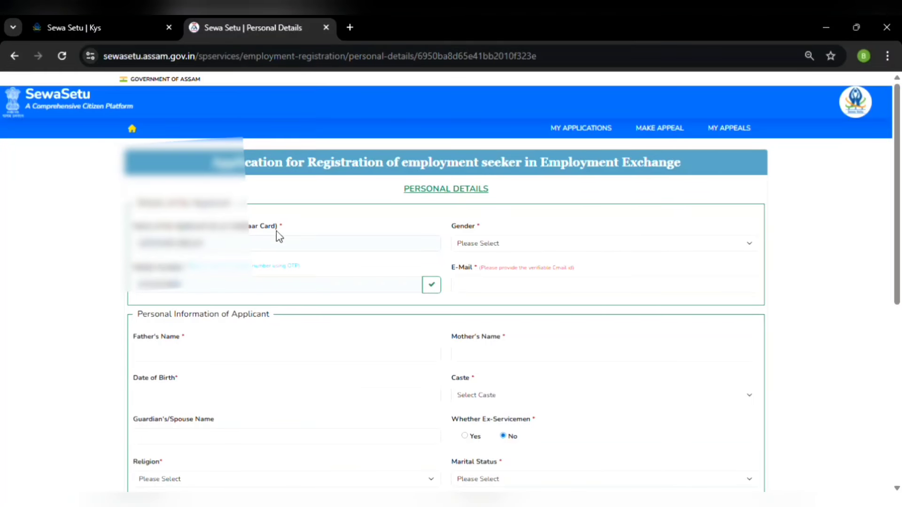
Set the applicant's Gender to Female
scroll(276, 231, "down", 1)
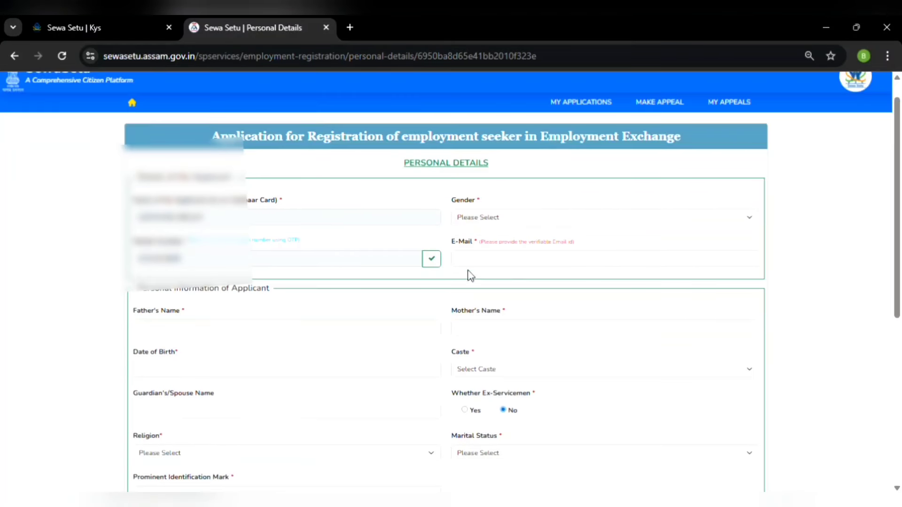
left_click(492, 220)
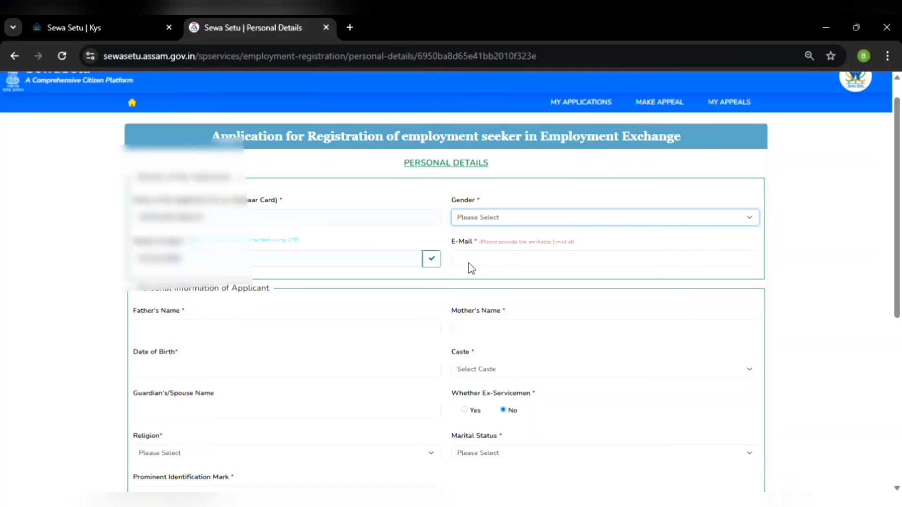
key("f")
Paste the saved e-mail address into E-Mail, then move into Father's and Mother's Name
scroll(449, 235, "down", 1)
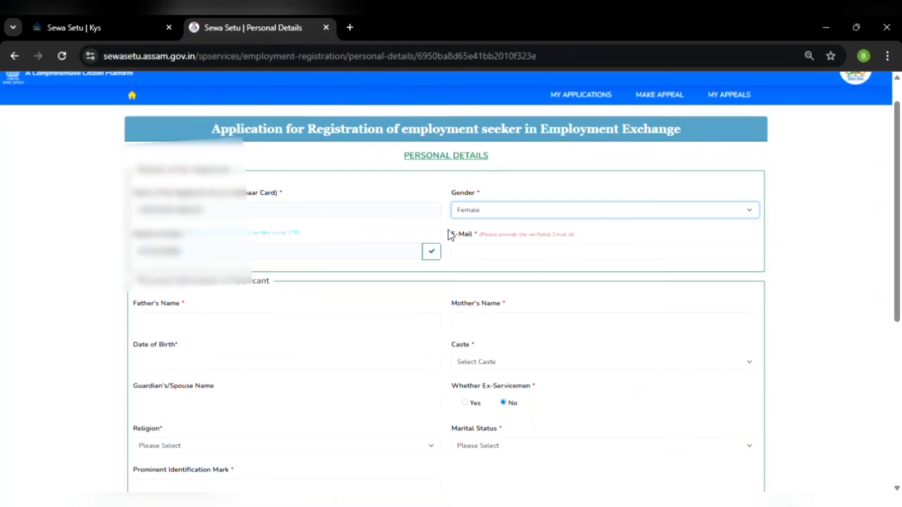
left_click(488, 252)
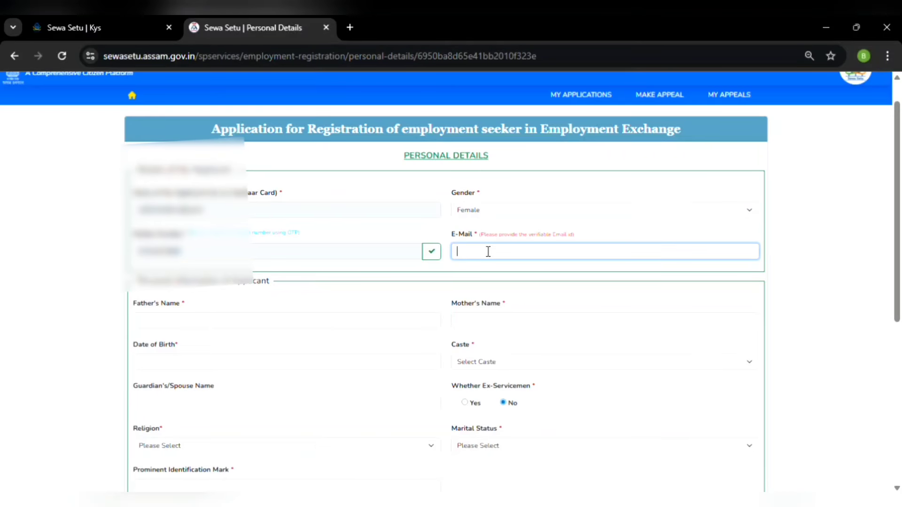
key("ctrl+v")
left_click(365, 321)
scroll(364, 322, "down", 1)
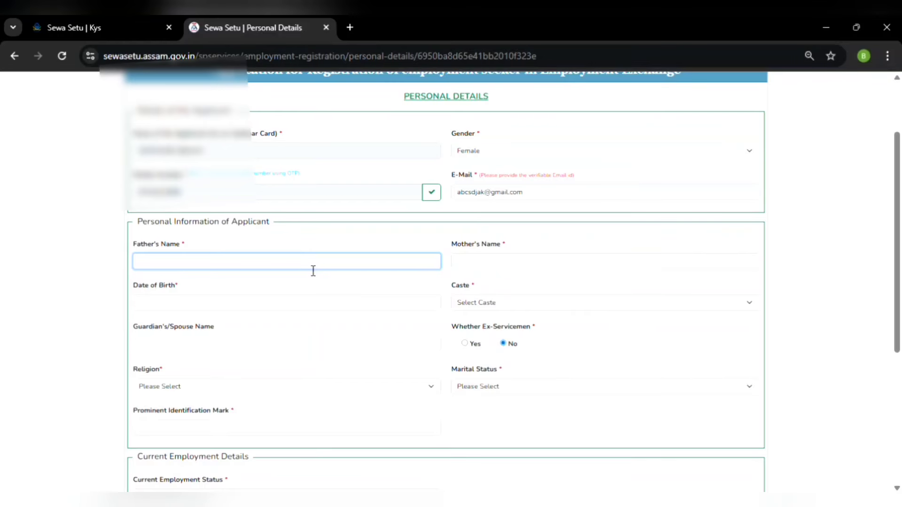
scroll(307, 234, "down", 1)
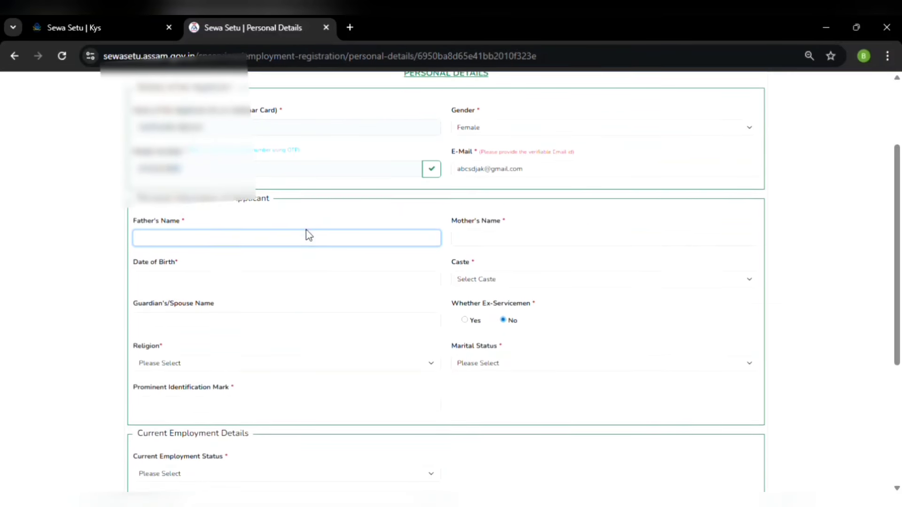
left_click(482, 219)
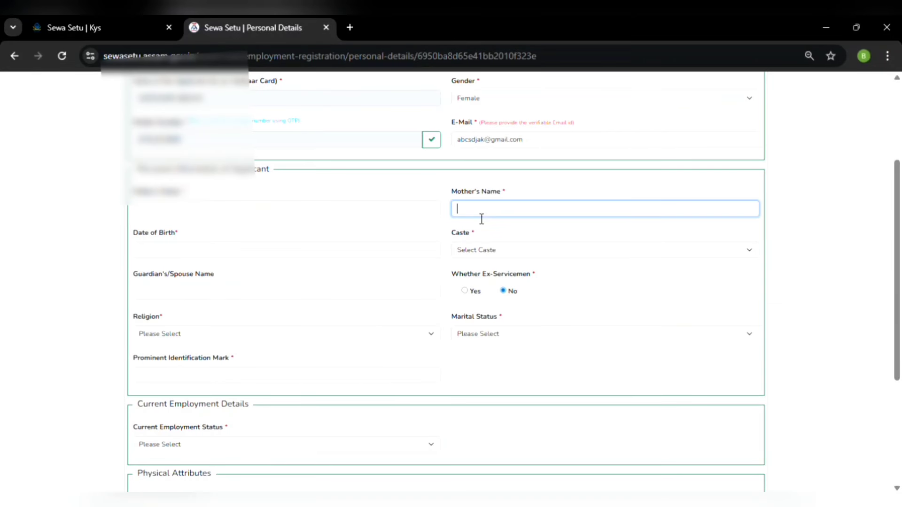
left_click(291, 258)
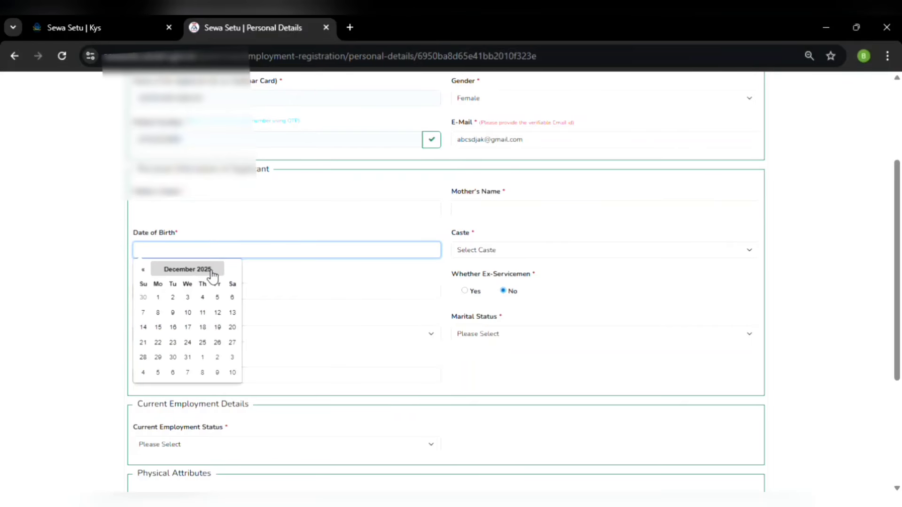
Pick a date of birth in July 2003 and set Caste to General
left_click(212, 273)
left_click(182, 272)
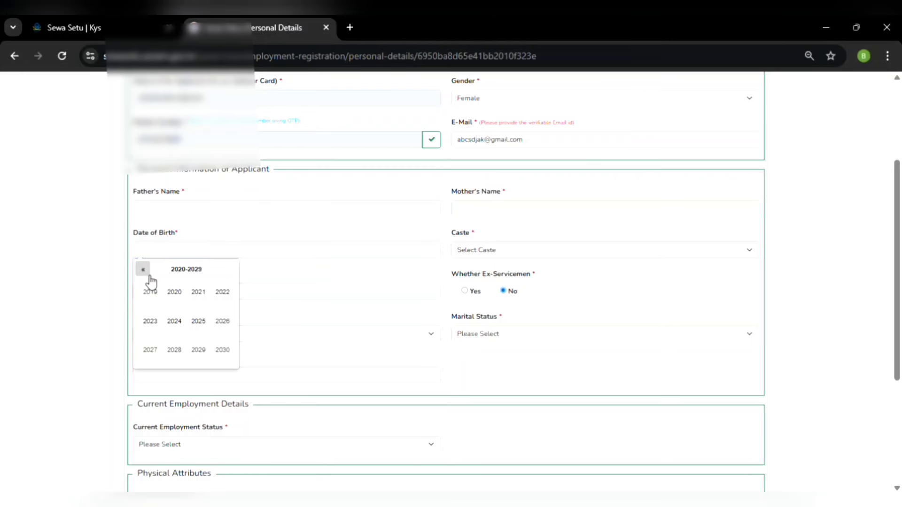
left_click(146, 272)
left_click(144, 270)
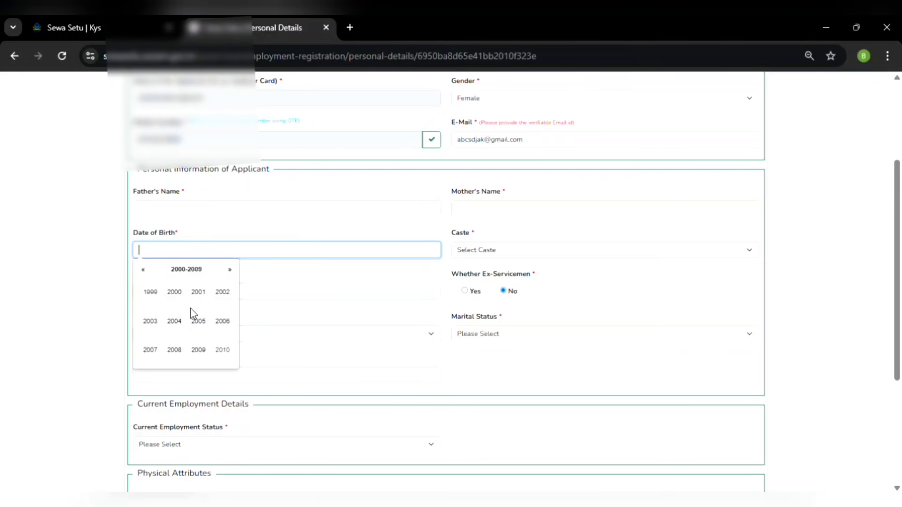
left_click(155, 323)
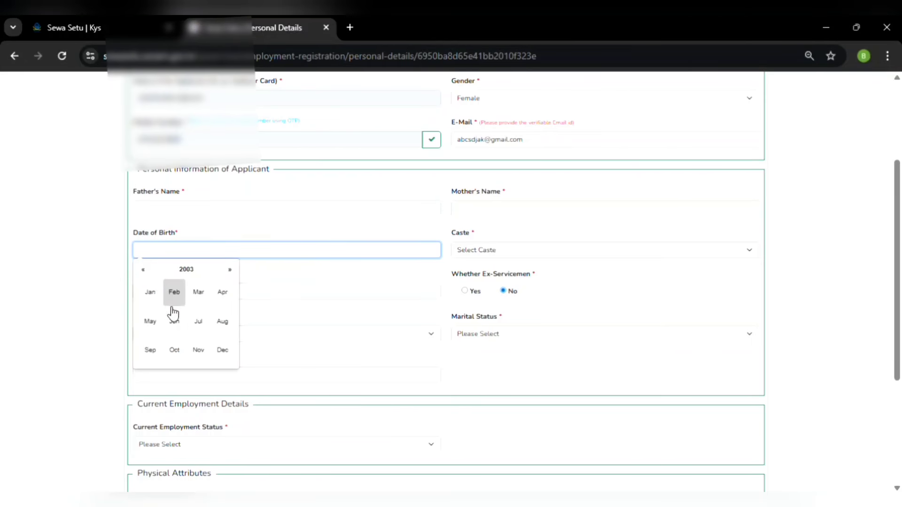
left_click(197, 324)
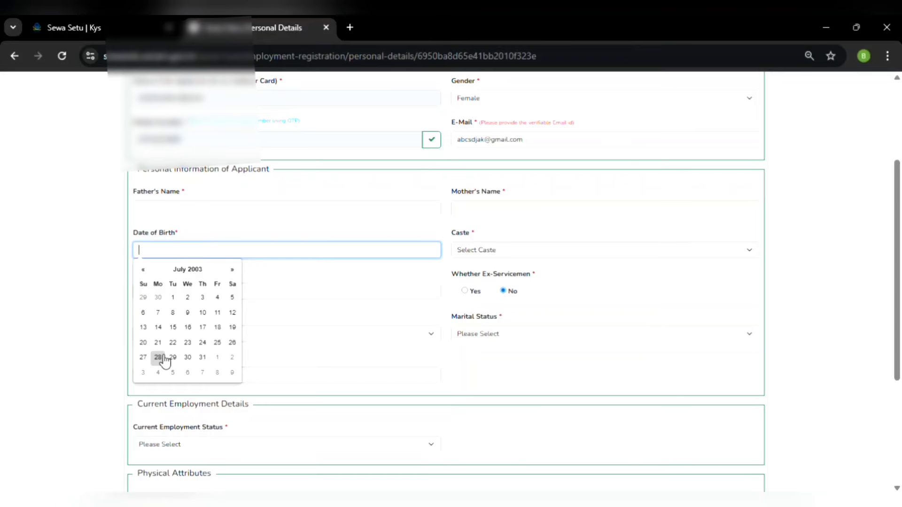
left_click(162, 357)
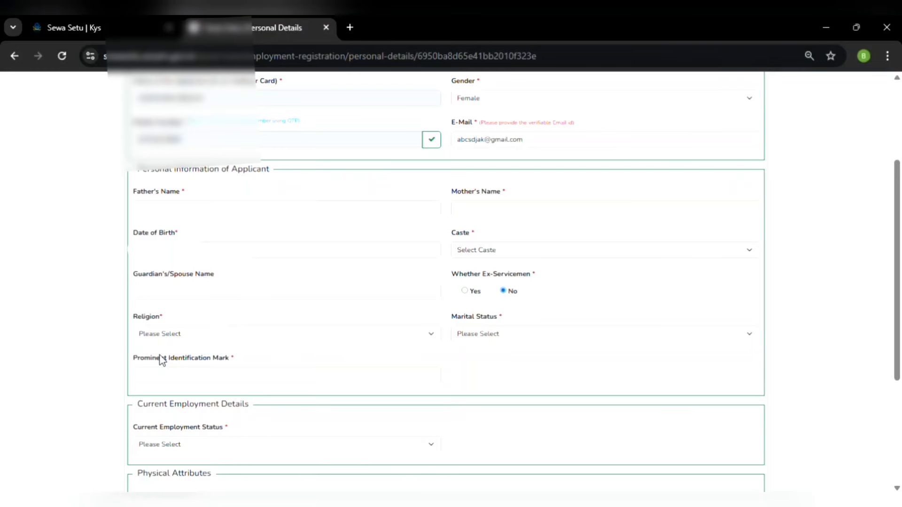
left_click(505, 250)
left_click(505, 285)
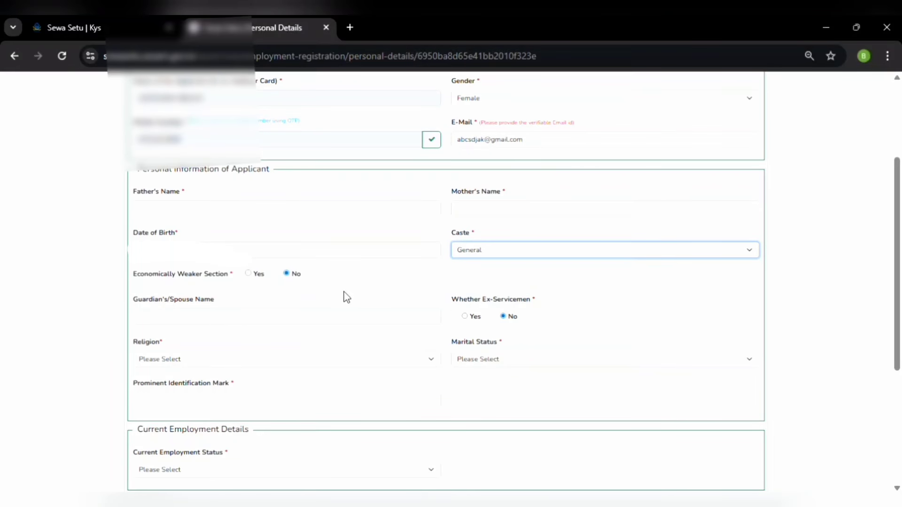
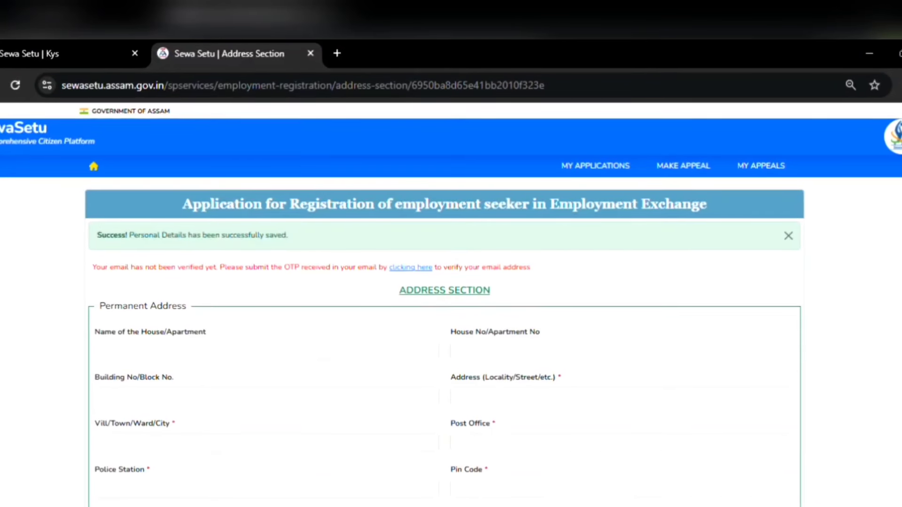
Move through the locality, village/town and post office fields, clearing the post office entry
scroll(331, 436, "down", 2)
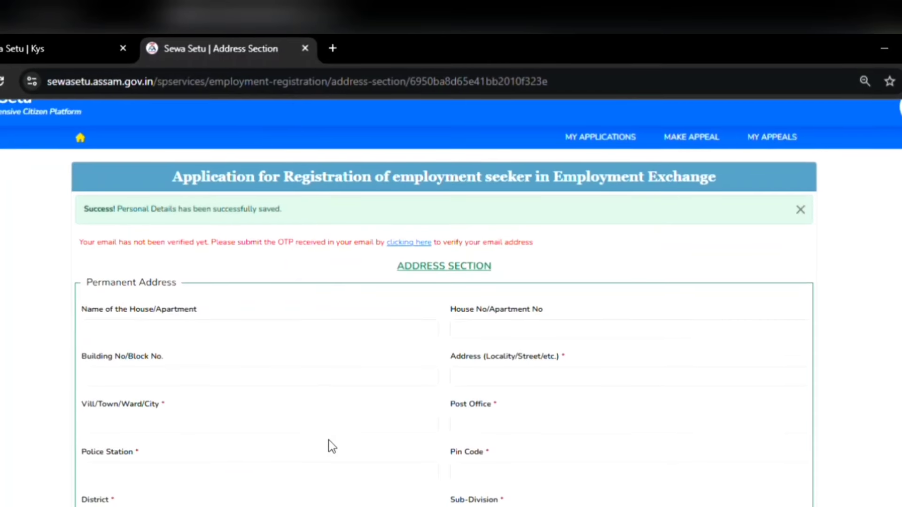
scroll(326, 444, "down", 2)
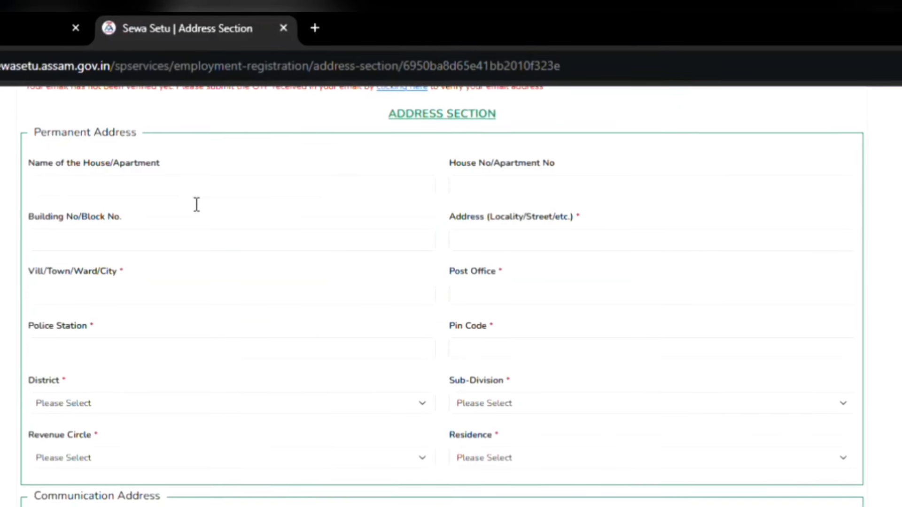
left_click(485, 248)
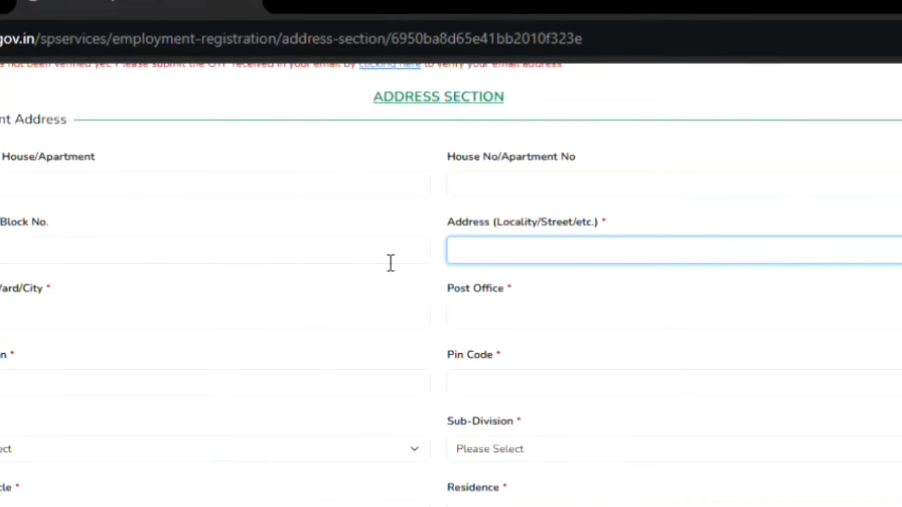
left_click(244, 315)
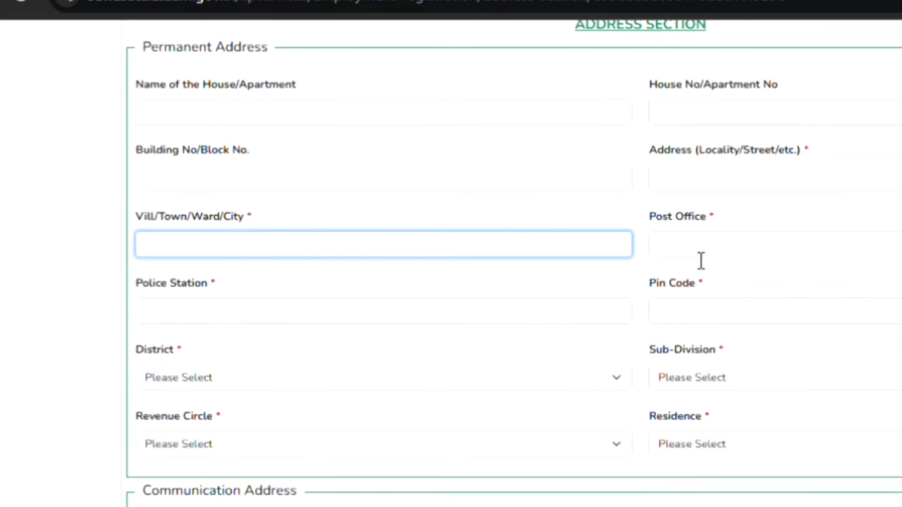
left_click(700, 257)
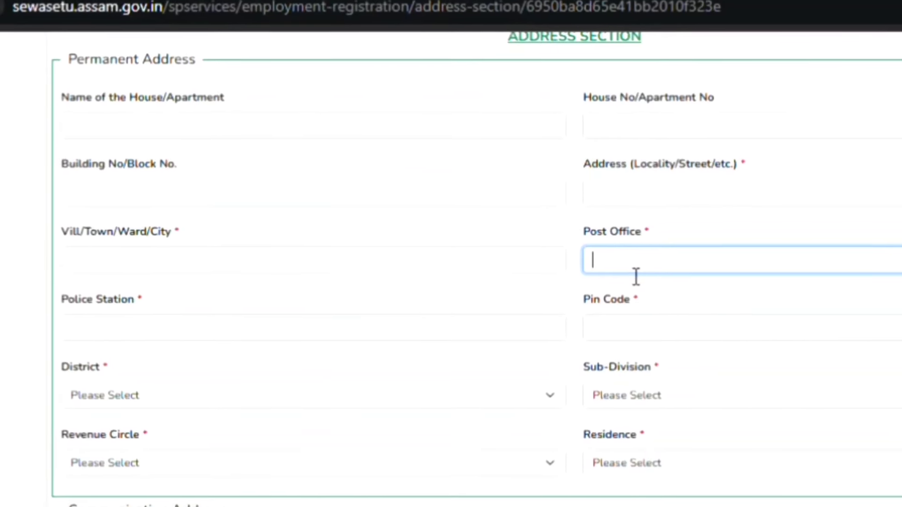
type("bar")
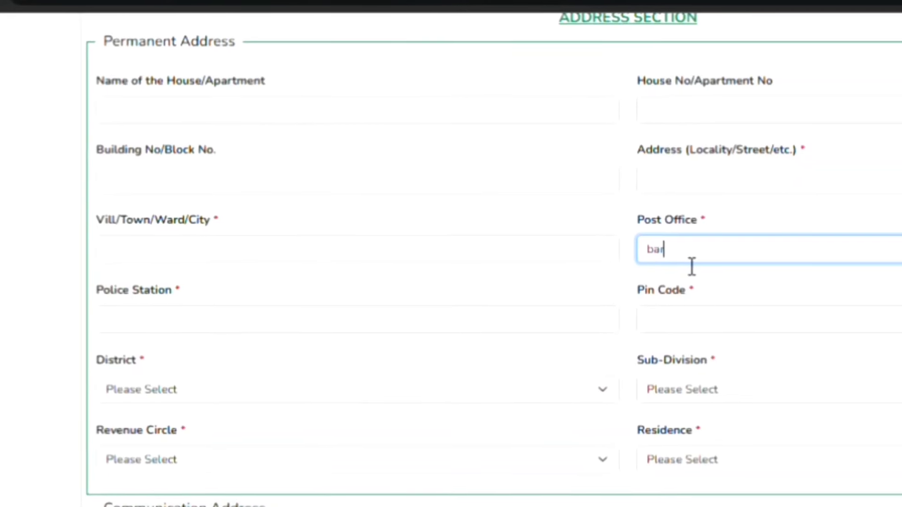
type("uap")
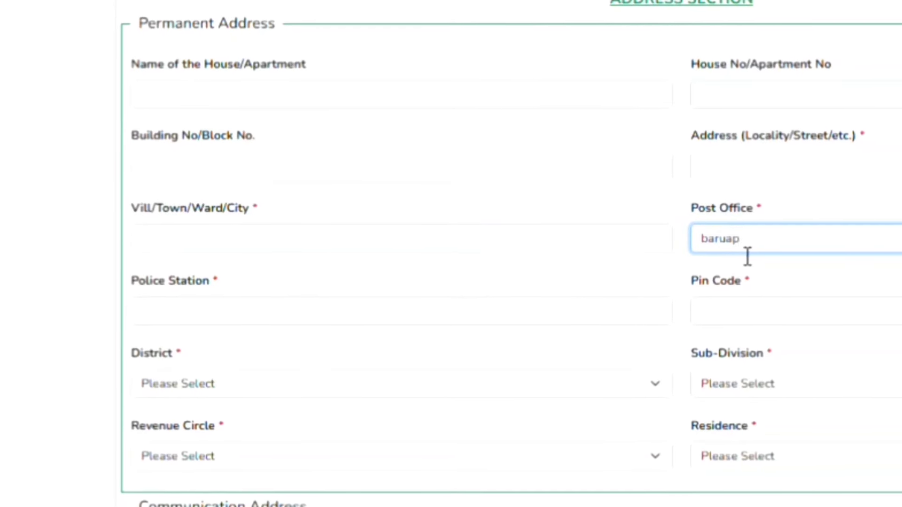
key("BackSpace")
key("BackSpace")
key("BackSpace")
key("BackSpace")
key("BackSpace")
key("BackSpace")
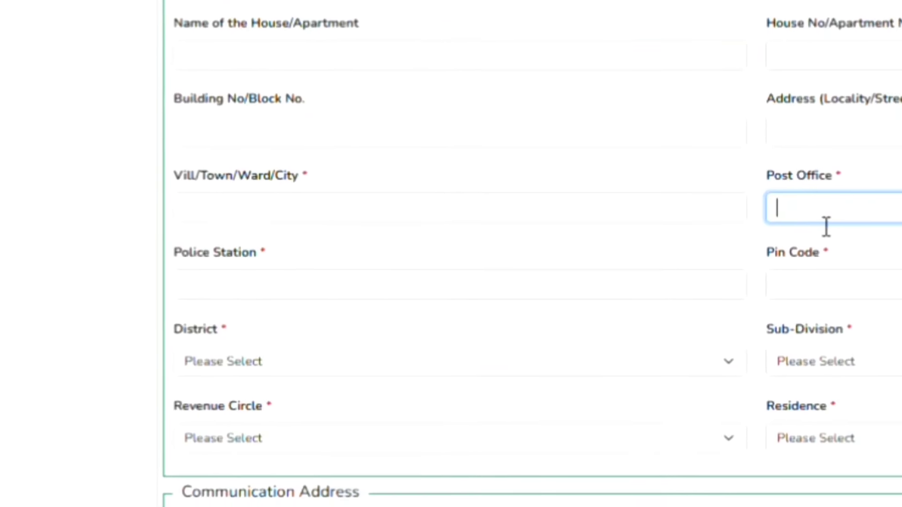
Enter pin code 783345 and choose the permanent address district
left_click(878, 301)
type("7")
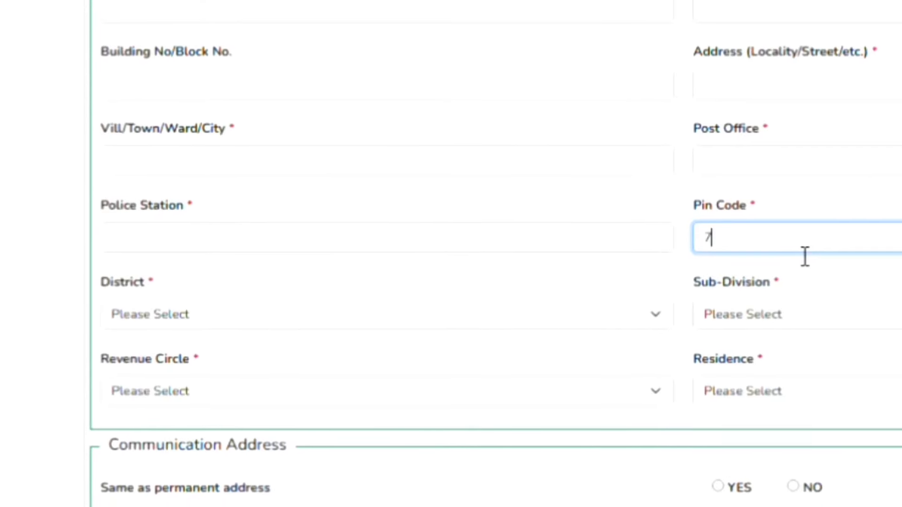
type("83345")
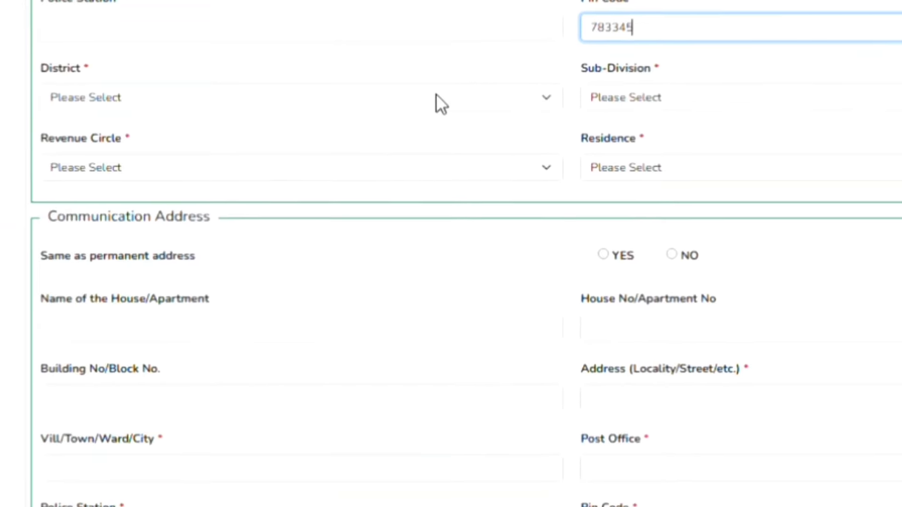
key("Tab")
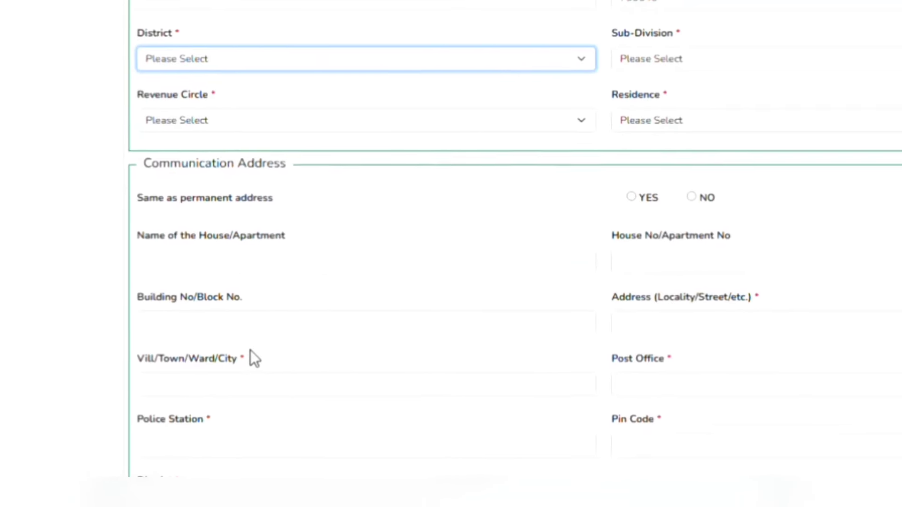
left_click(249, 351)
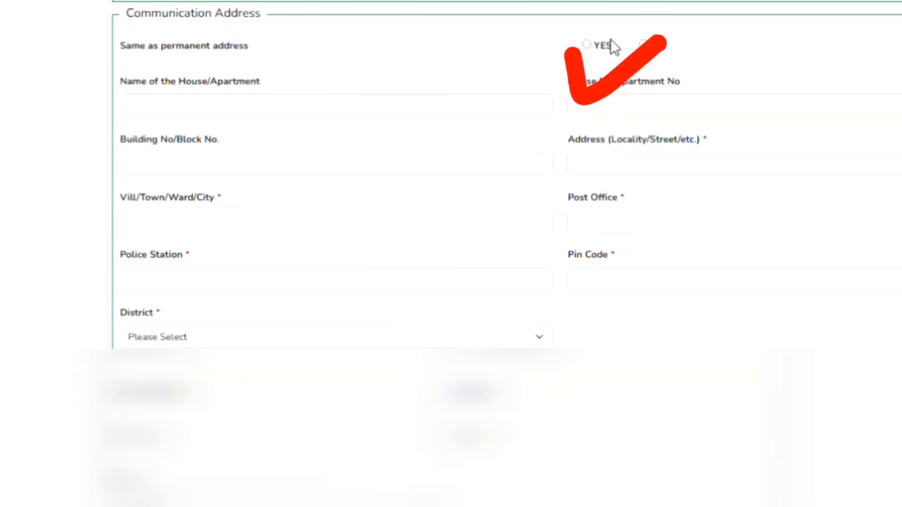
Save the permanent address with Save & Next to reach Education & Skill Details
scroll(426, 50, "down", 2)
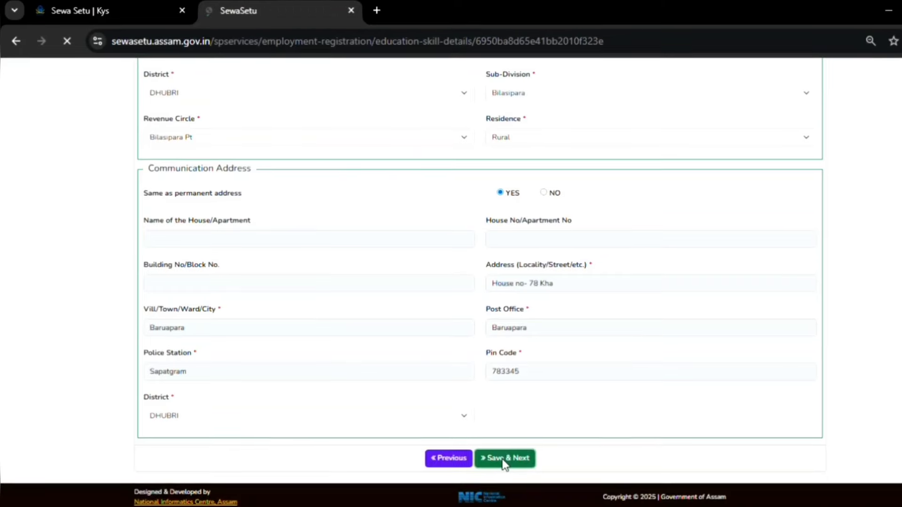
left_click(520, 459)
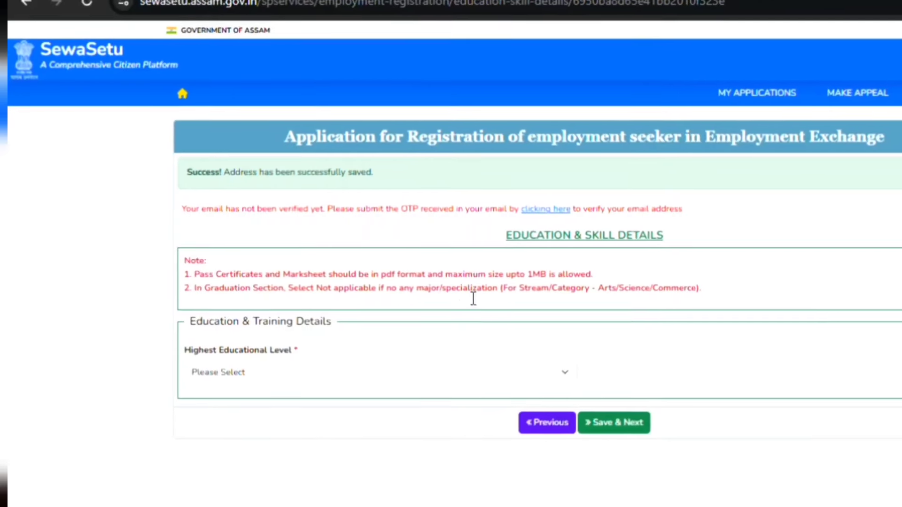
left_click(418, 371)
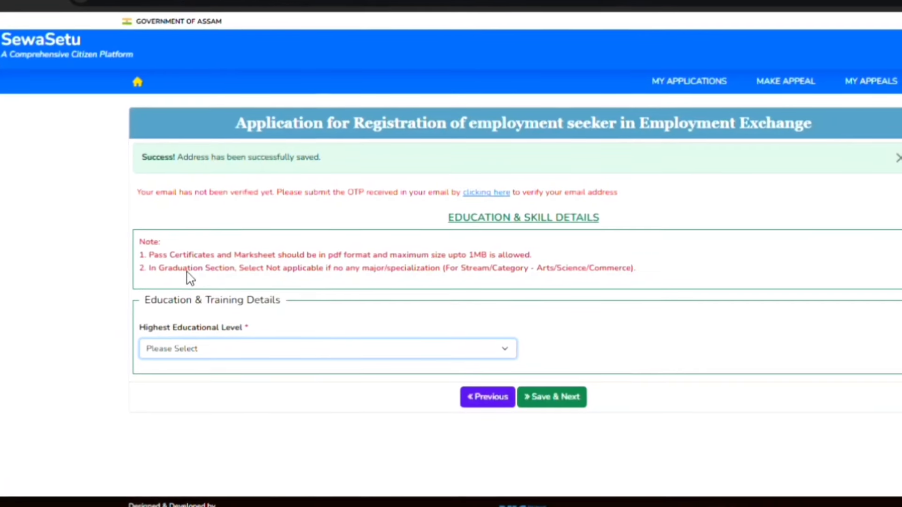
Set Highest Educational Level to Graduate and the 10th Pass board to SEBA
key("g")
scroll(294, 409, "down", 3)
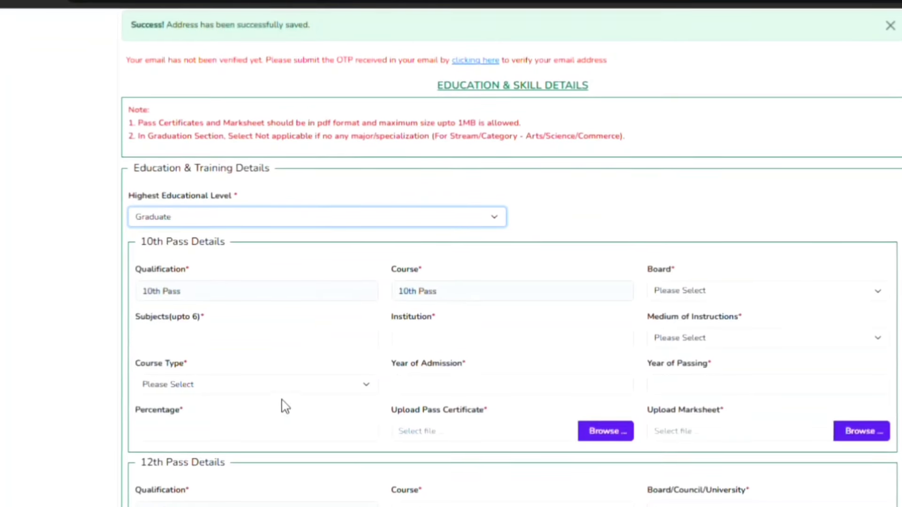
left_click(256, 350)
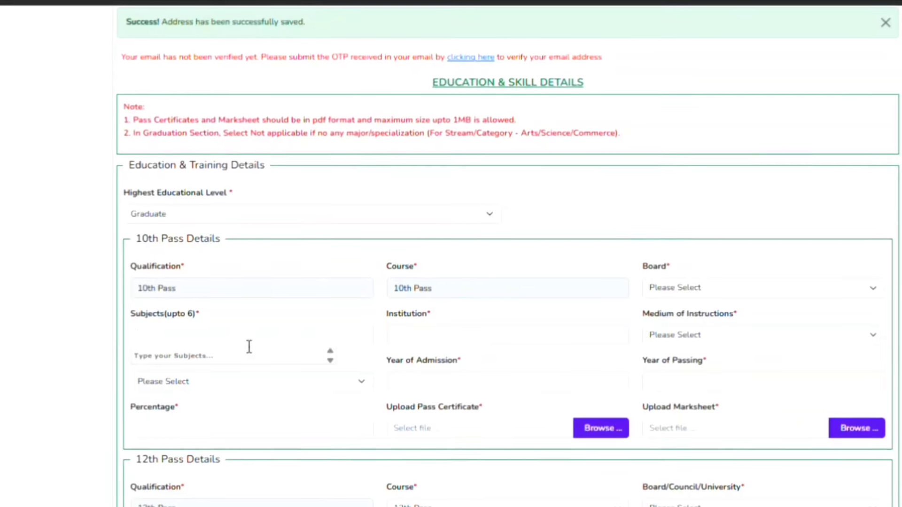
left_click(718, 297)
key("s")
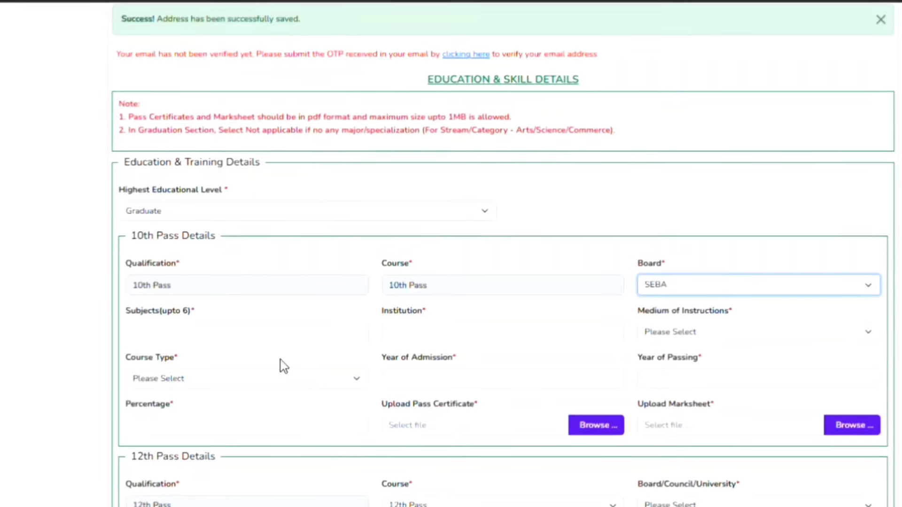
Add 10th Pass subjects Assamese MIL, English, General Mathematics and General Science
left_click(141, 334)
scroll(183, 339, "down", 2)
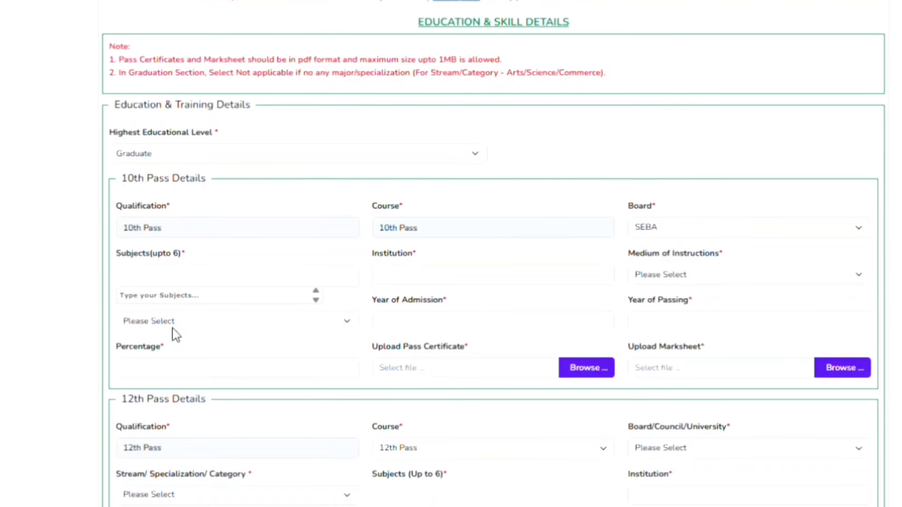
type("assamese")
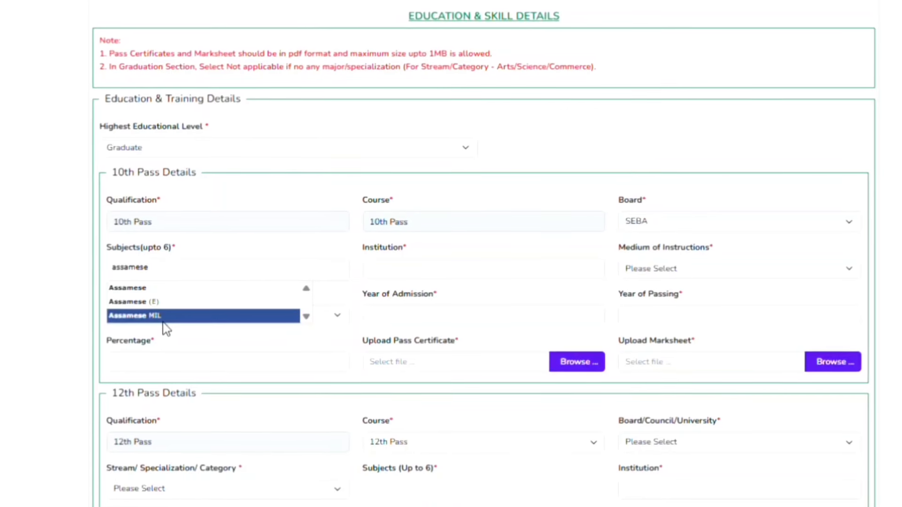
left_click(165, 322)
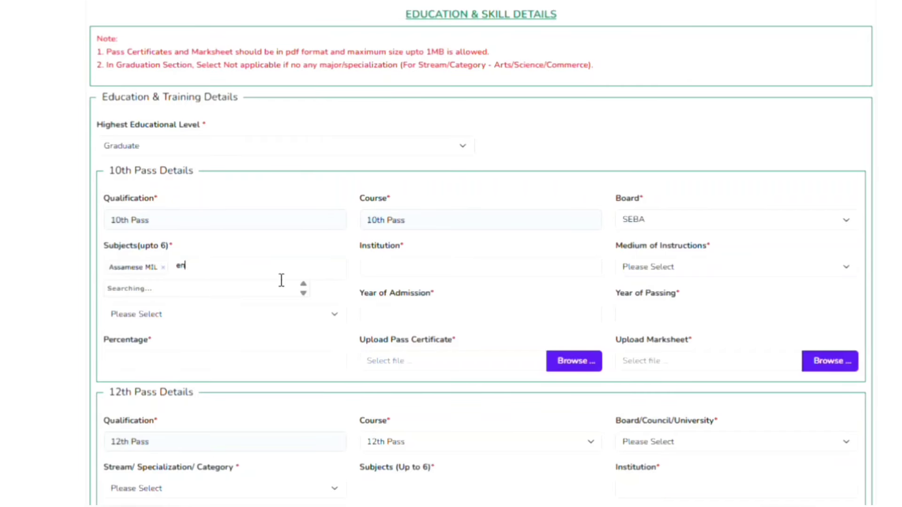
type("english")
left_click(188, 301)
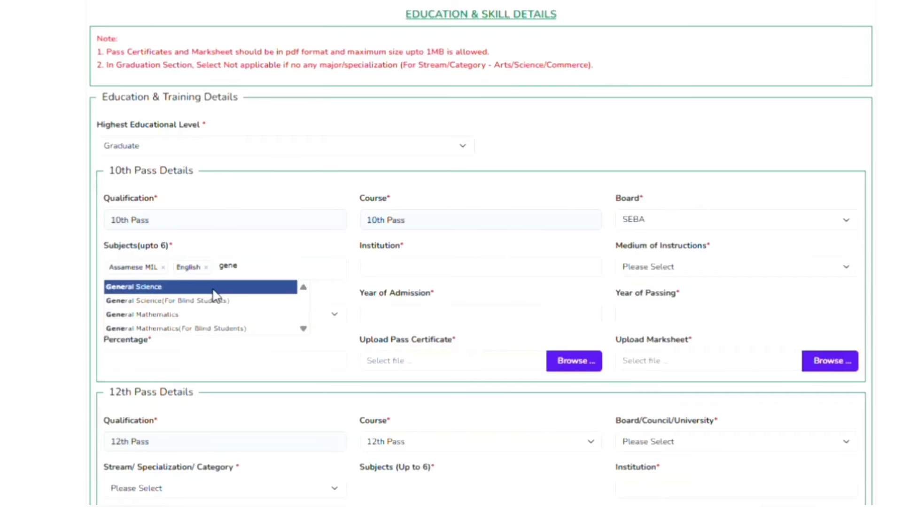
left_click(203, 315)
type("gene")
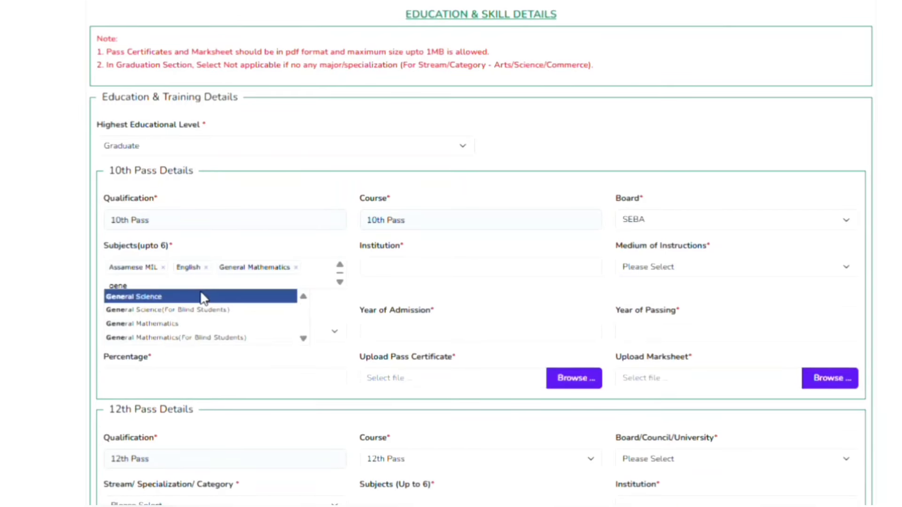
left_click(175, 301)
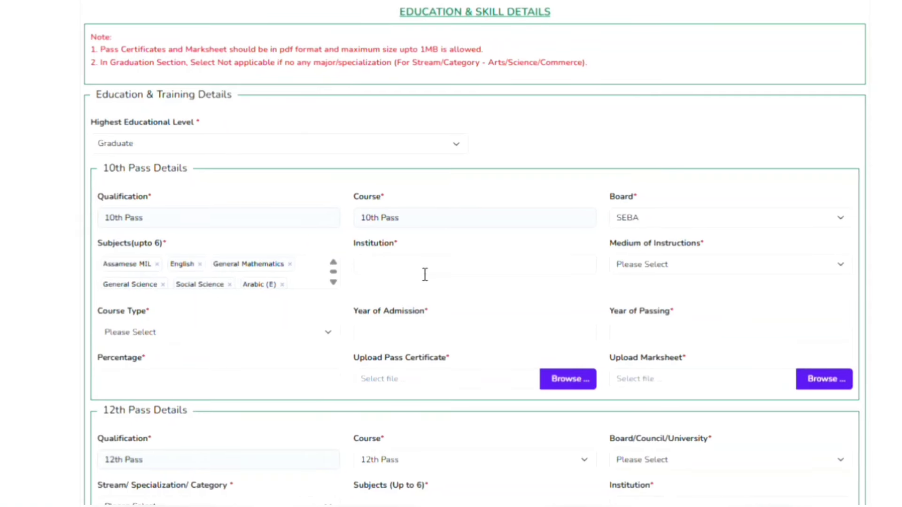
left_click(424, 272)
Set the 10th Pass medium to Assamese and course type to Regular
scroll(669, 153, "down", 1)
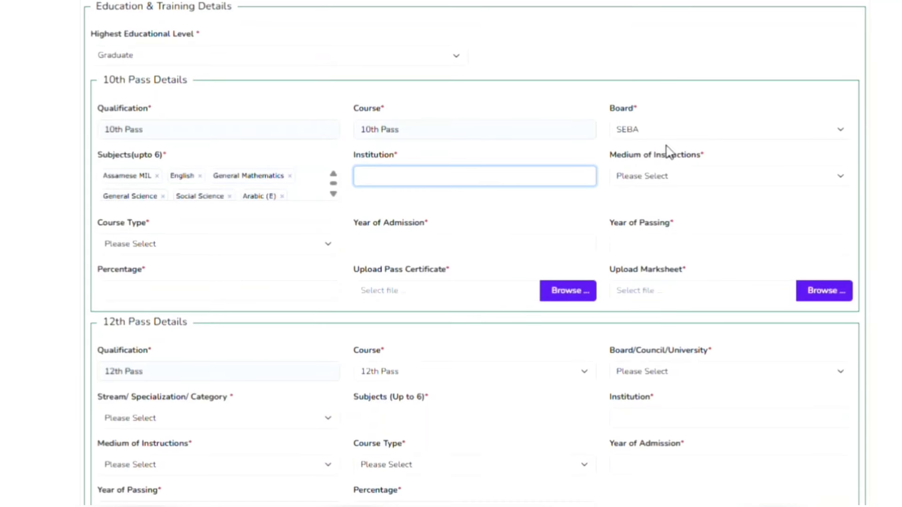
key("Tab")
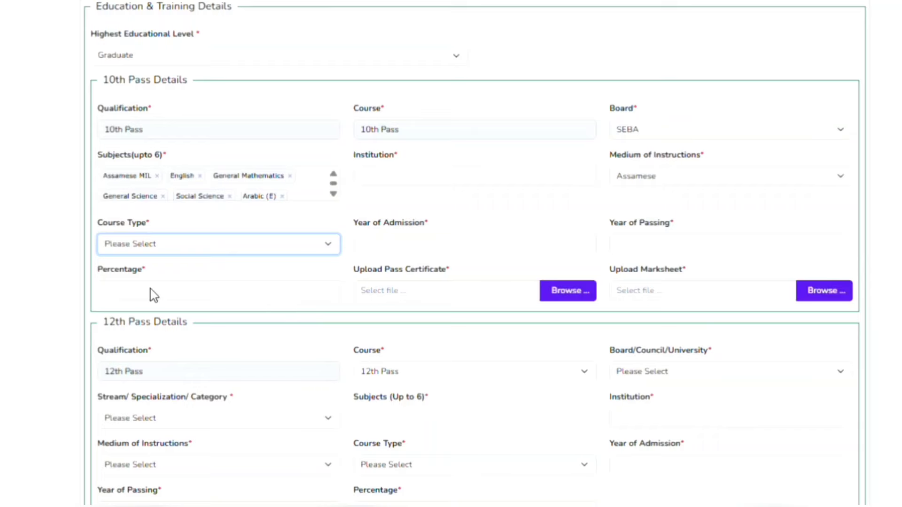
left_click(151, 289)
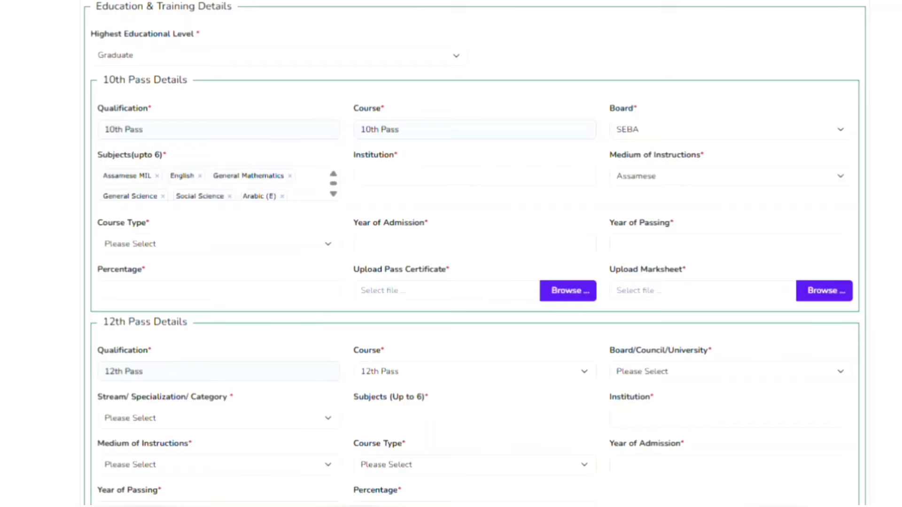
left_click(218, 245)
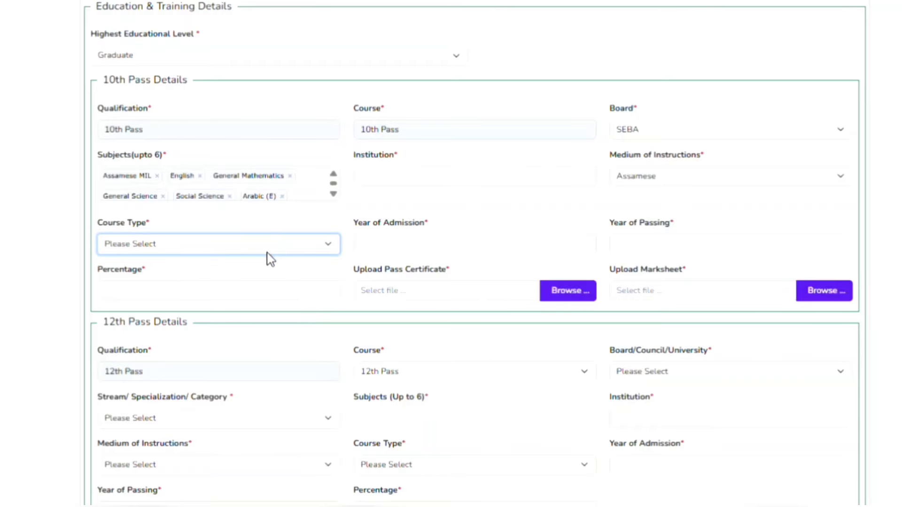
key("Down")
Set the 10th Pass admission to June 2019 and passing to June 2020
left_click(459, 260)
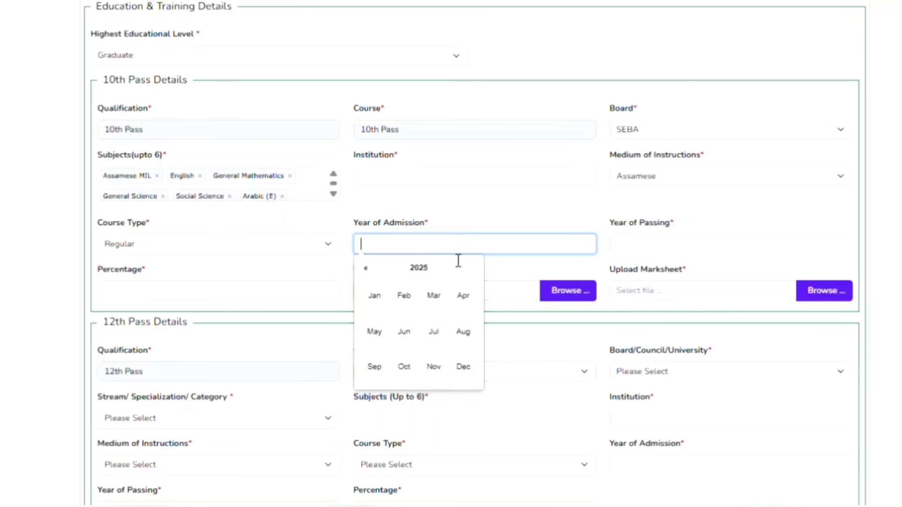
left_click(428, 269)
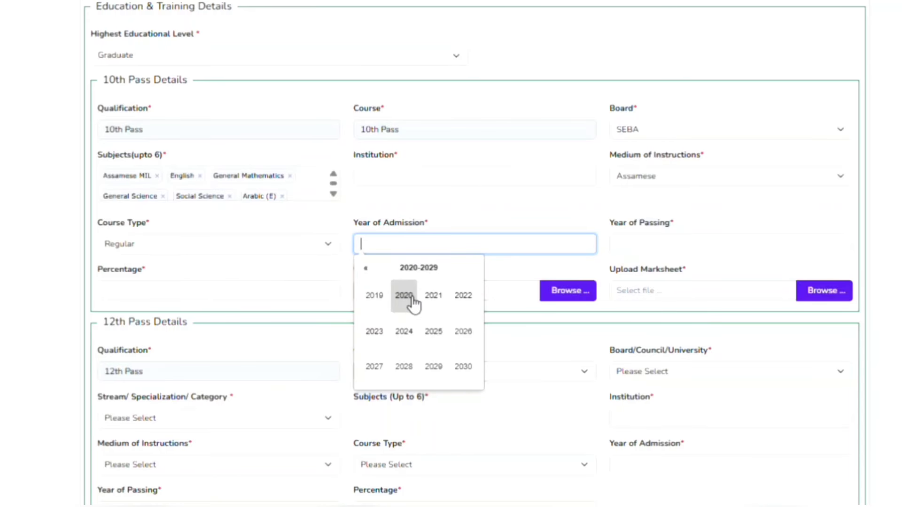
left_click(382, 303)
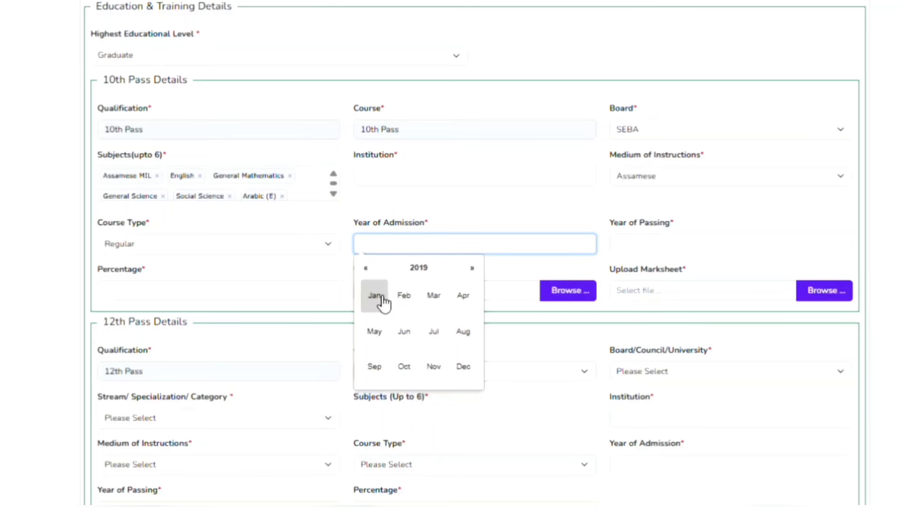
left_click(407, 339)
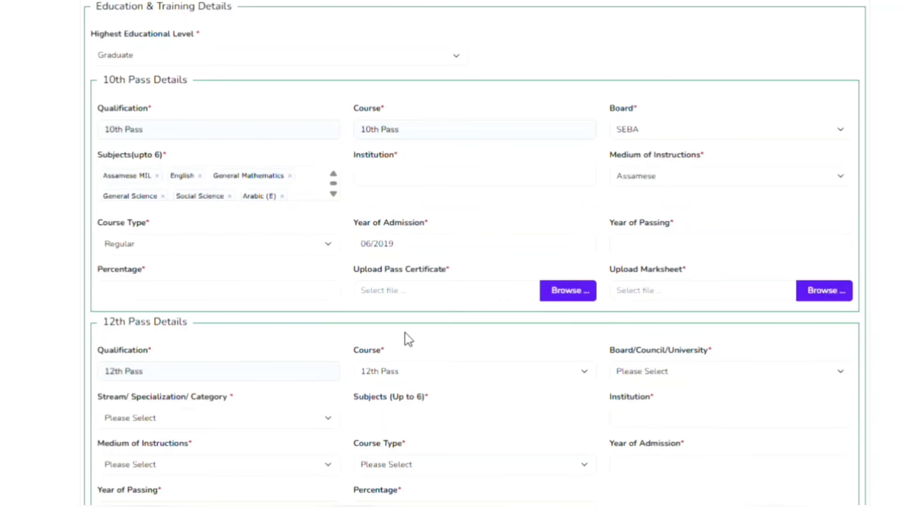
left_click(677, 244)
left_click(683, 270)
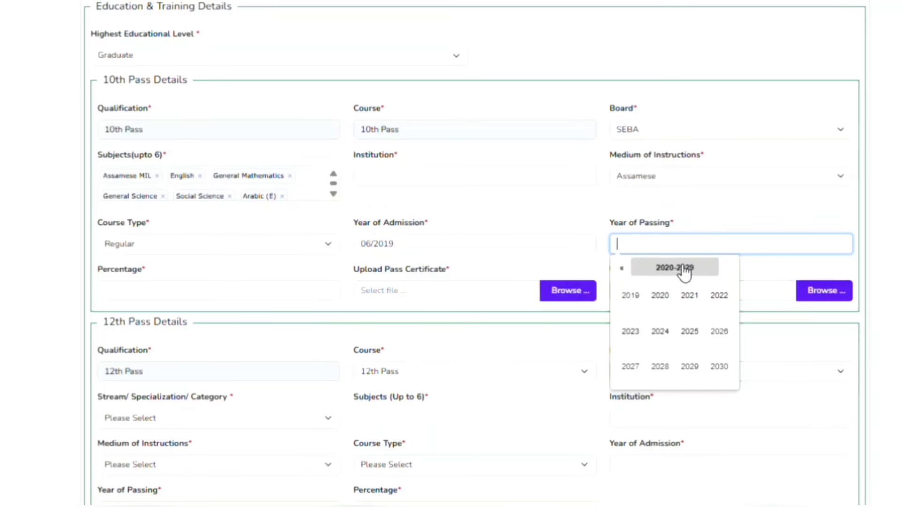
left_click(660, 296)
left_click(660, 332)
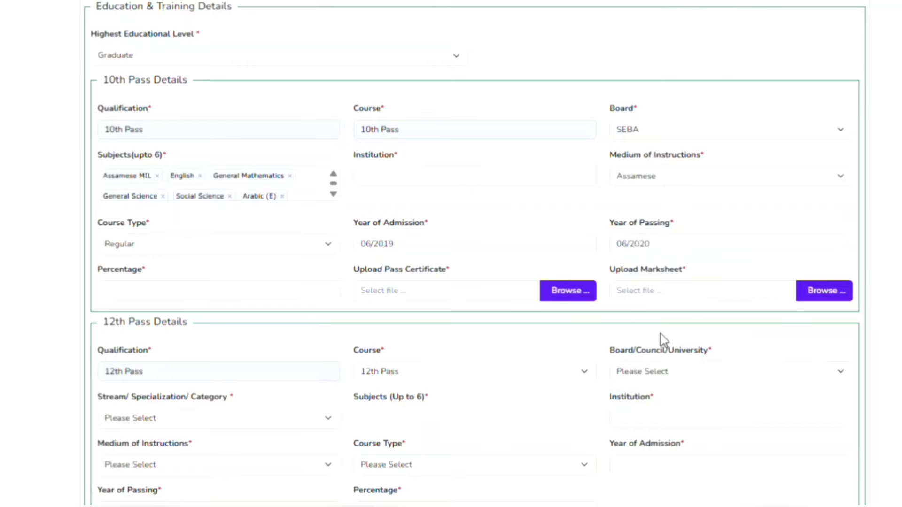
left_click(201, 296)
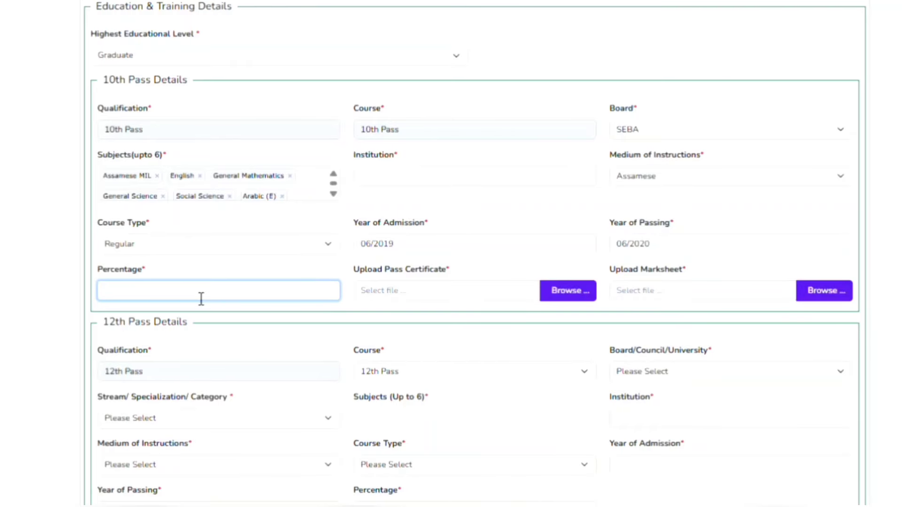
Choose AHSEC as the 12th Pass board and Arts as the stream
scroll(201, 299, "down", 2)
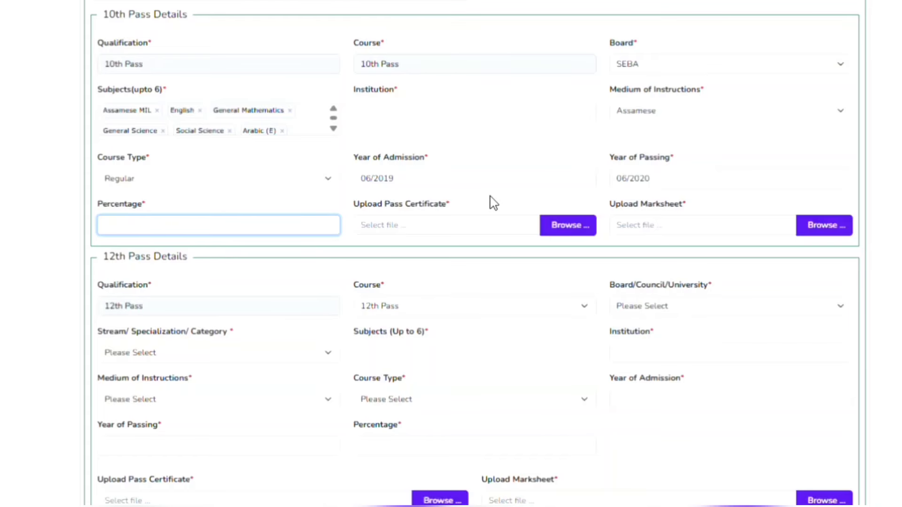
scroll(491, 203, "up", 7)
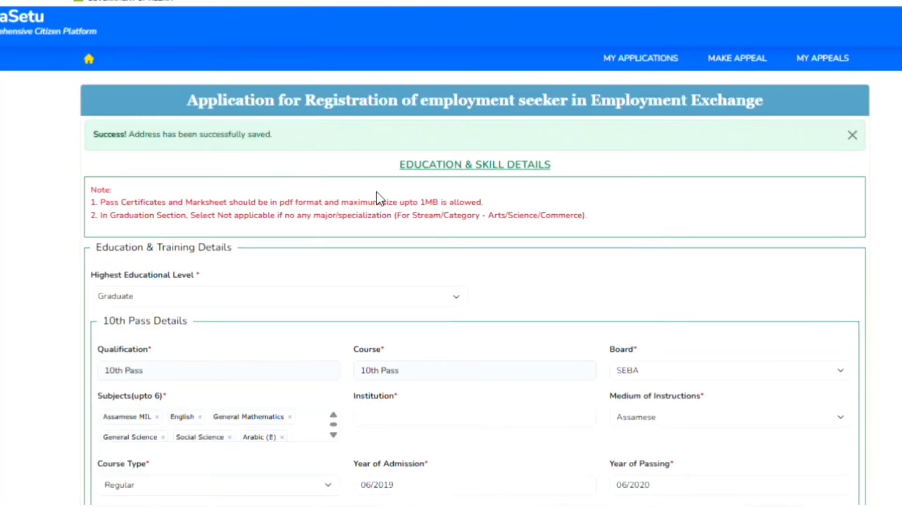
scroll(451, 203, "down", 6)
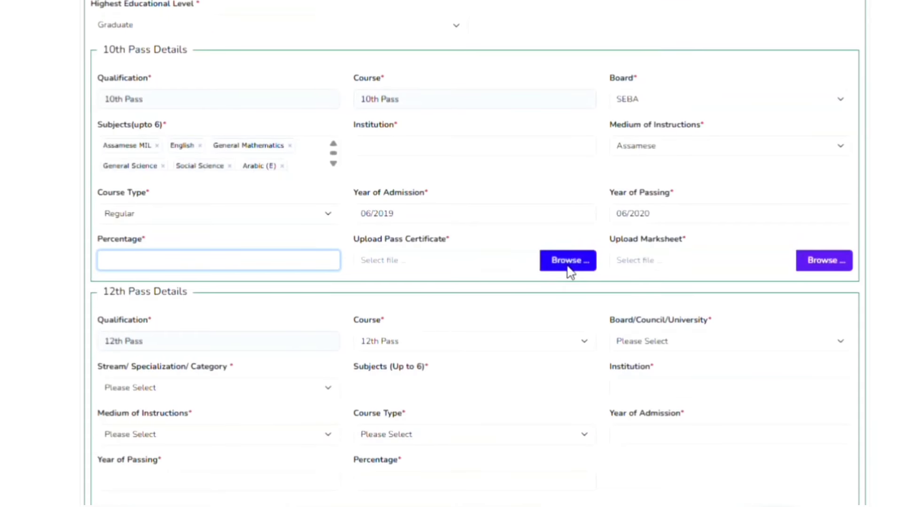
scroll(569, 267, "down", 1)
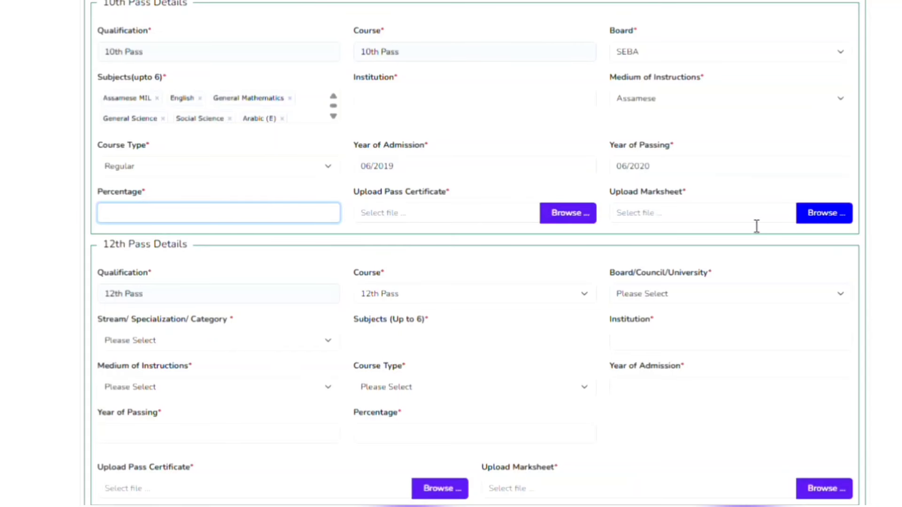
scroll(757, 226, "down", 1)
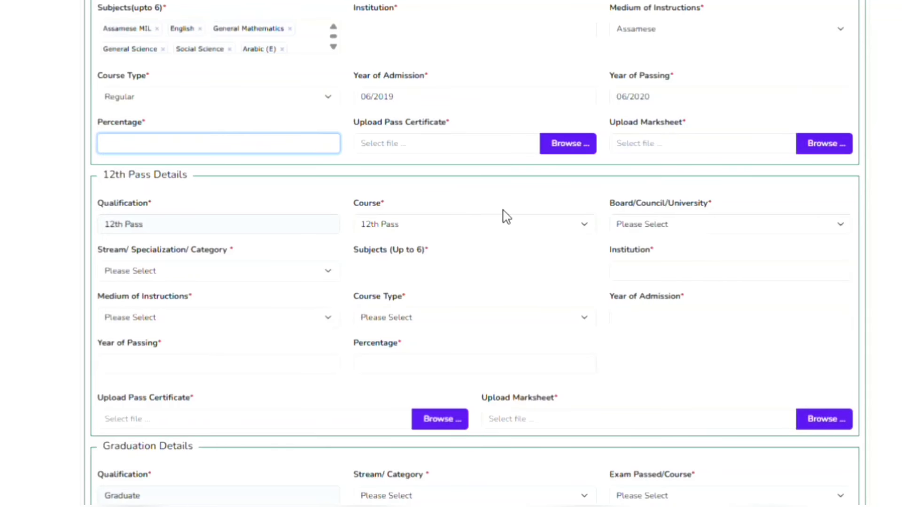
left_click(650, 226)
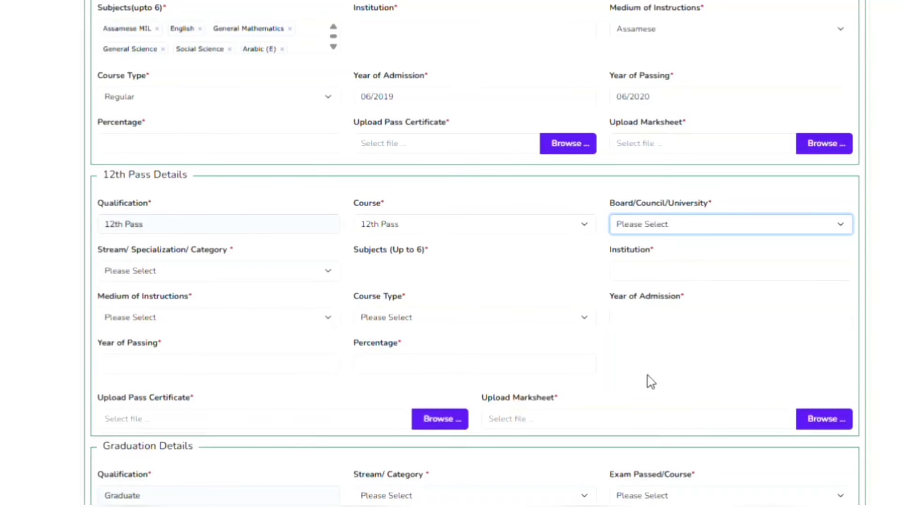
key("Down")
left_click(234, 272)
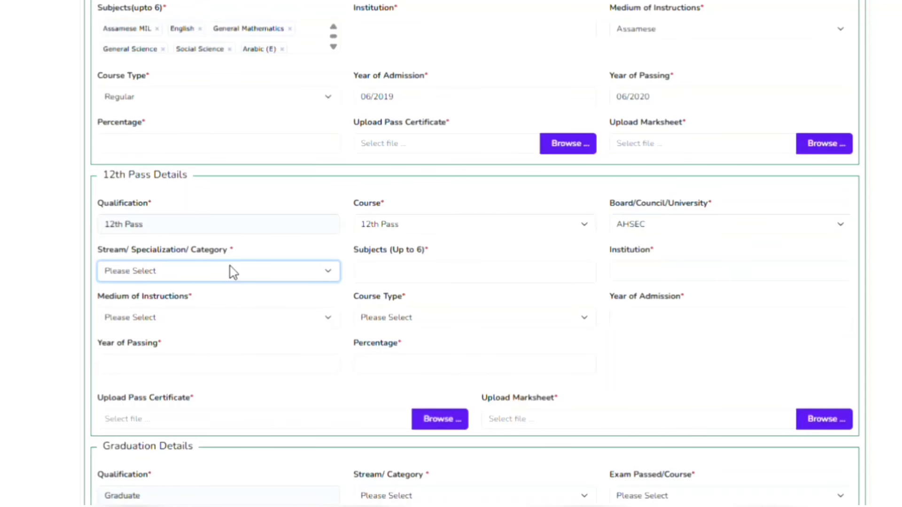
key("Down")
left_click(421, 281)
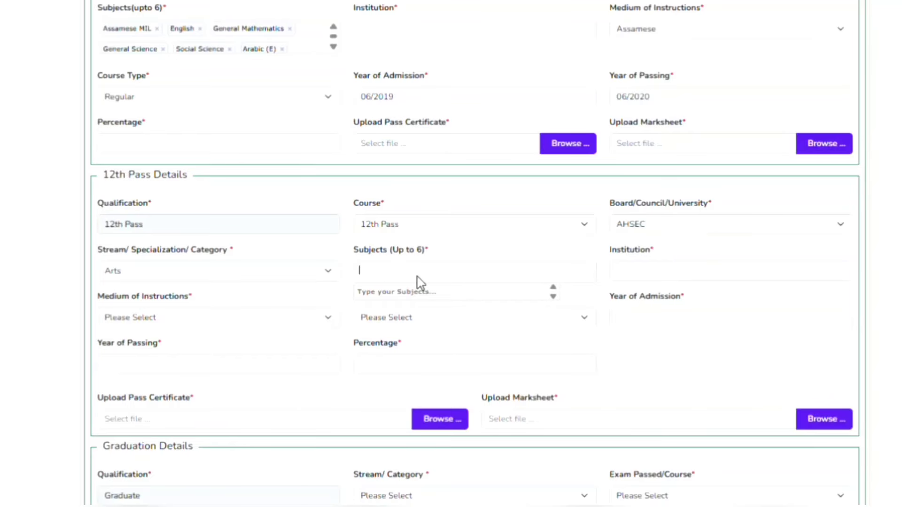
scroll(421, 282, "down", 1)
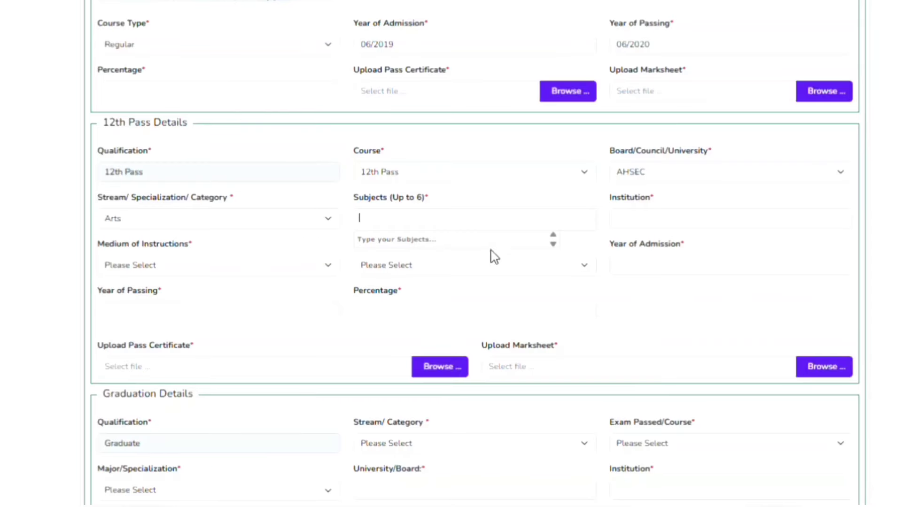
Set the 12th Pass medium to Assamese and course type to Regular
left_click(655, 225)
left_click(244, 269)
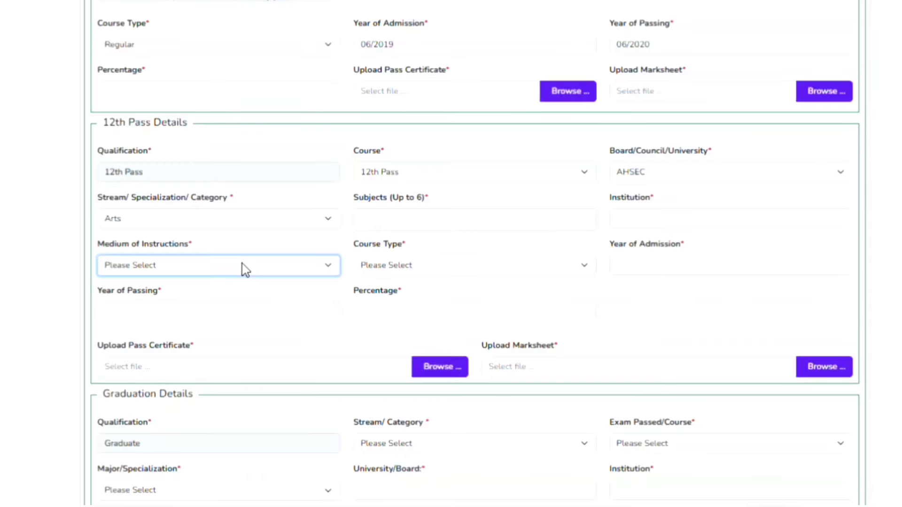
left_click(135, 33)
scroll(279, 228, "down", 1)
left_click(395, 218)
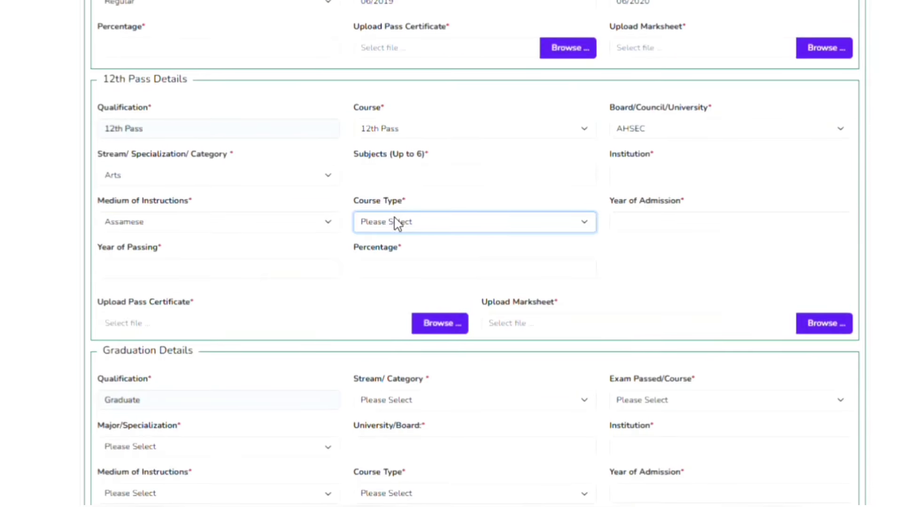
left_click(395, 274)
Set the 12th Pass admission to June 2021 and passing to June 2022
left_click(665, 234)
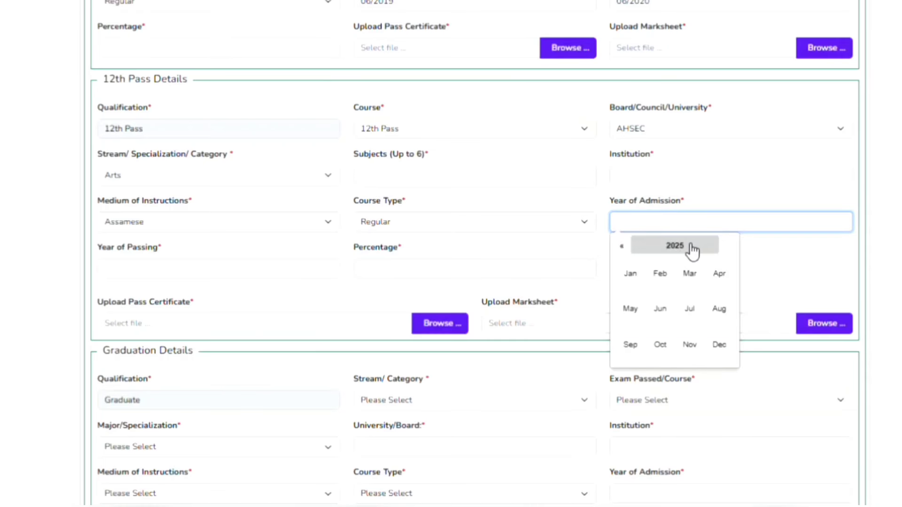
left_click(677, 245)
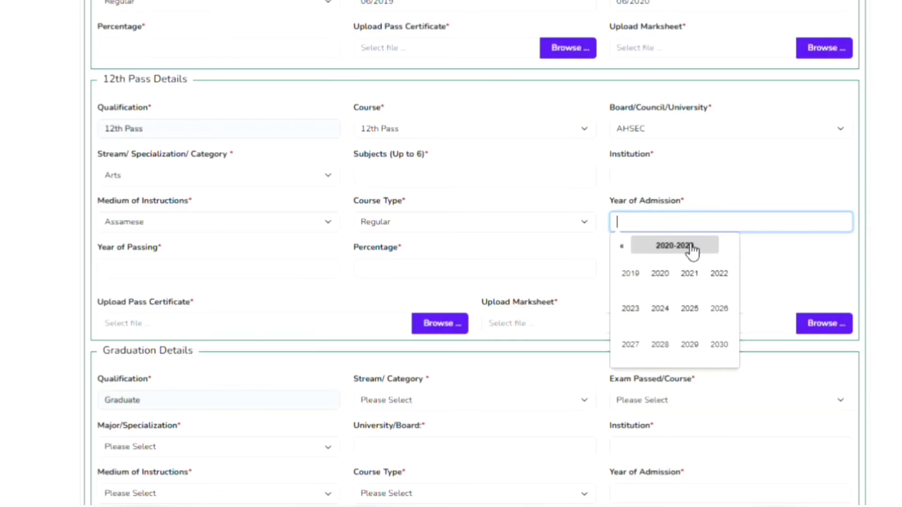
left_click(703, 278)
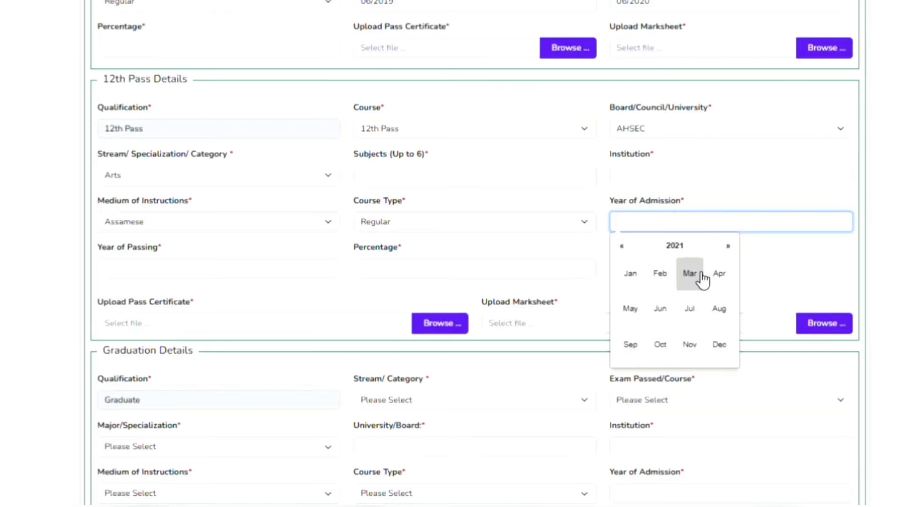
left_click(663, 308)
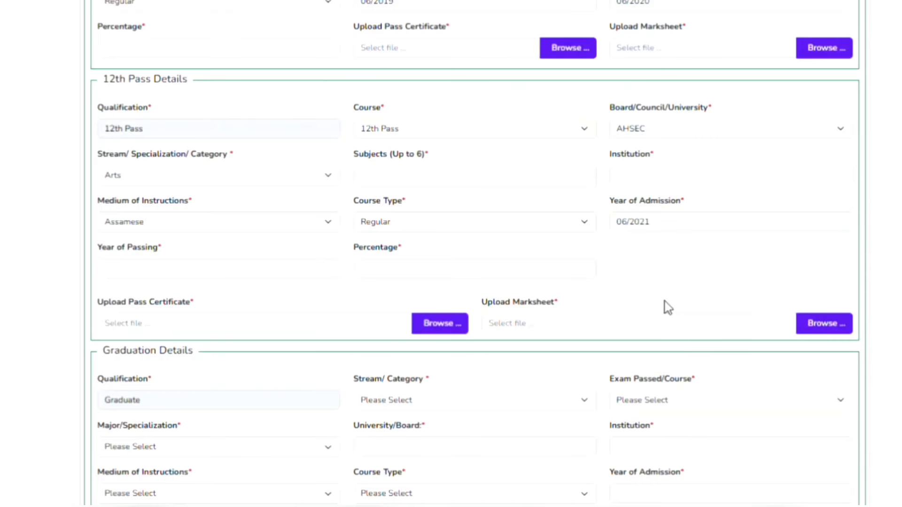
left_click(277, 276)
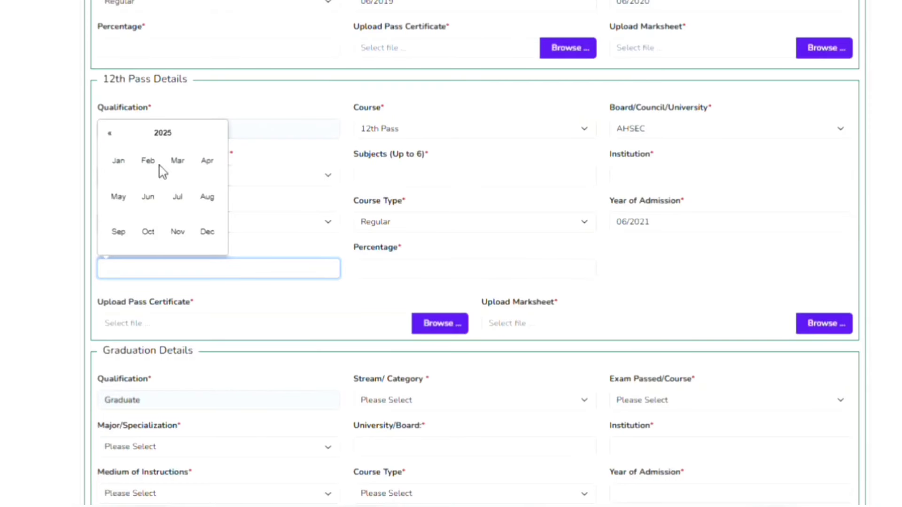
left_click(165, 134)
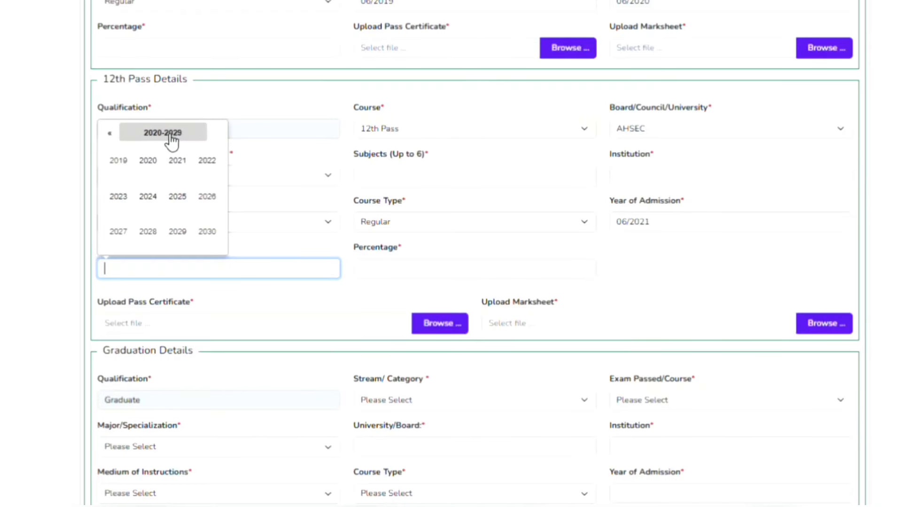
left_click(207, 162)
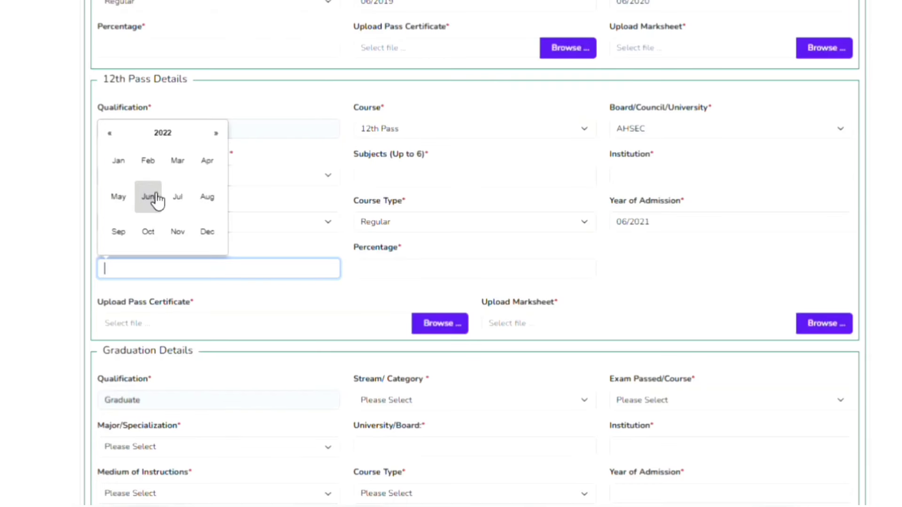
left_click(155, 198)
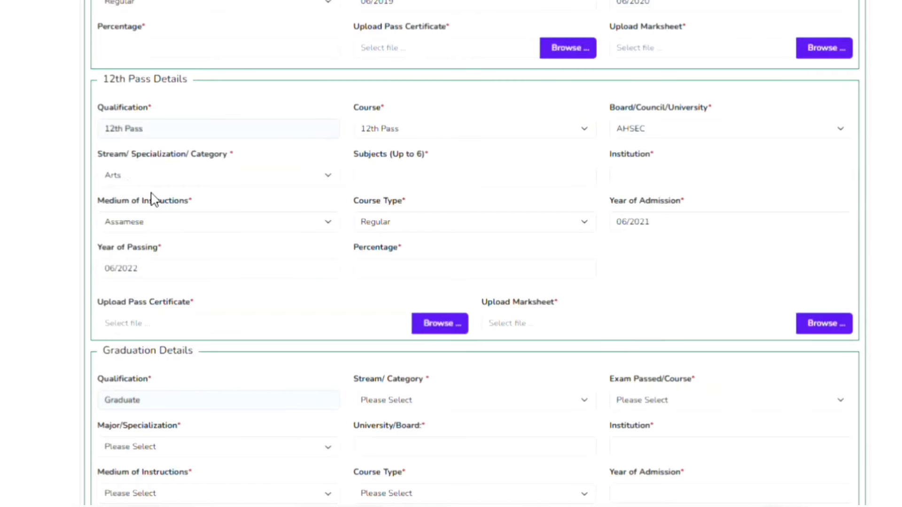
scroll(181, 273, "down", 1)
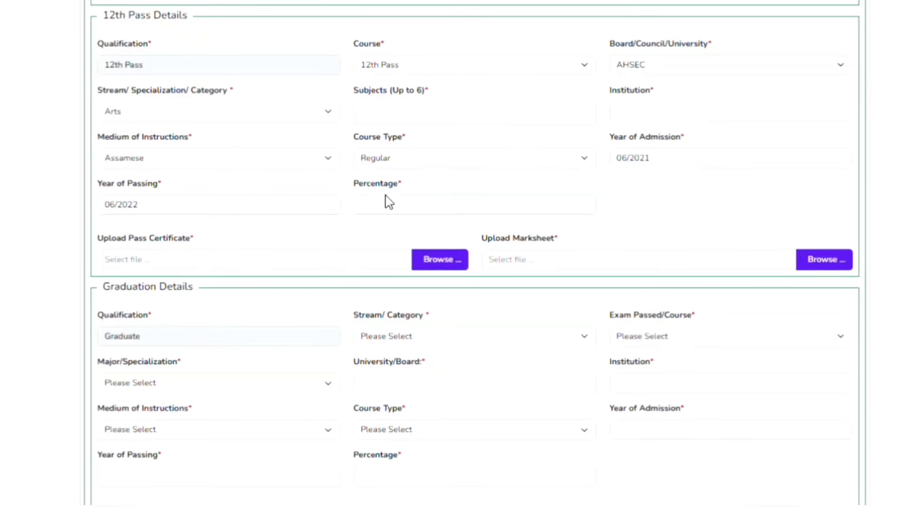
Set the graduation stream to Arts and exam passed to Bachelor of Arts
left_click(394, 207)
scroll(391, 210, "down", 1)
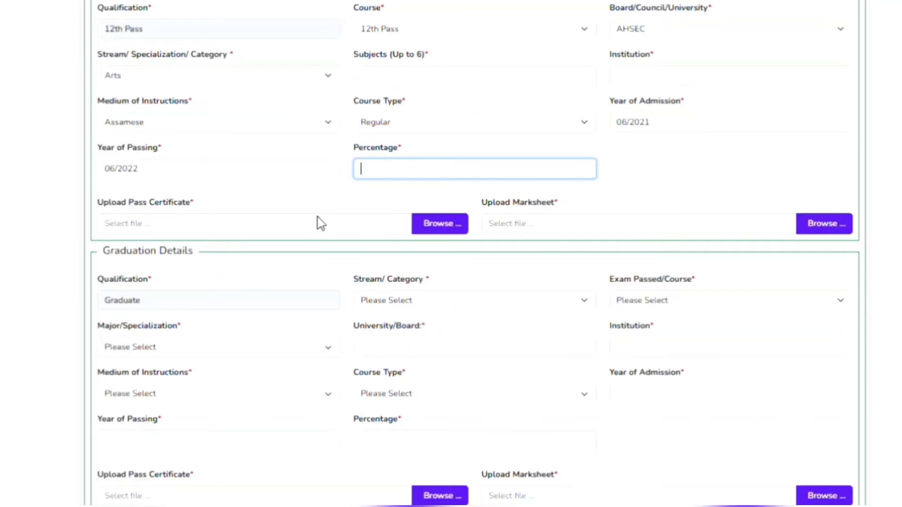
scroll(318, 217, "down", 1)
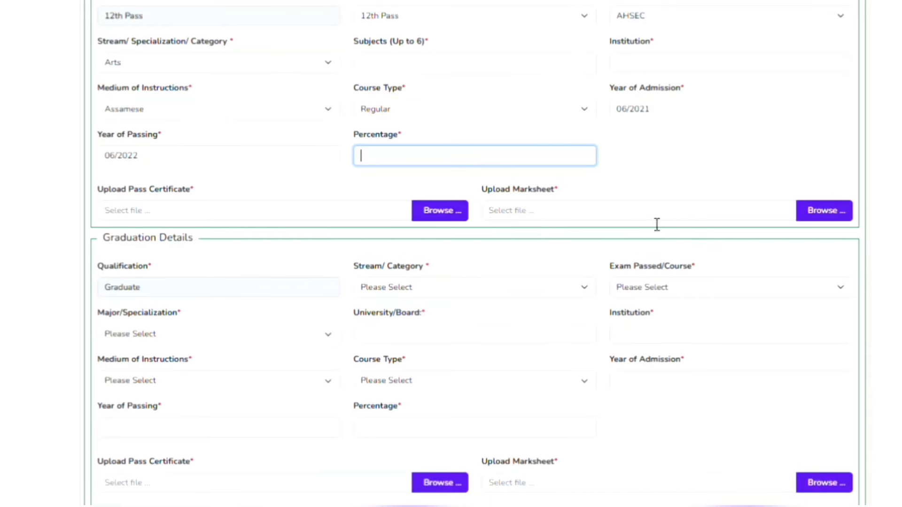
scroll(459, 258, "down", 2)
scroll(356, 249, "down", 1)
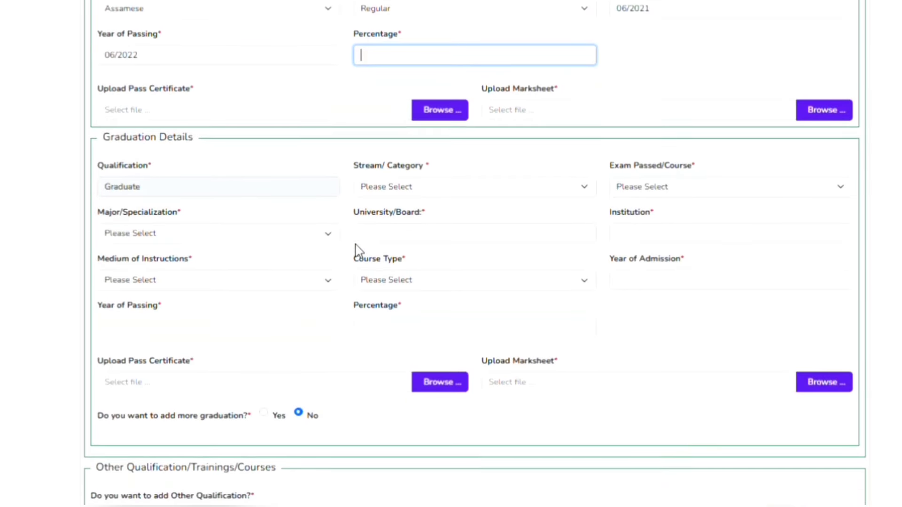
scroll(403, 206, "down", 2)
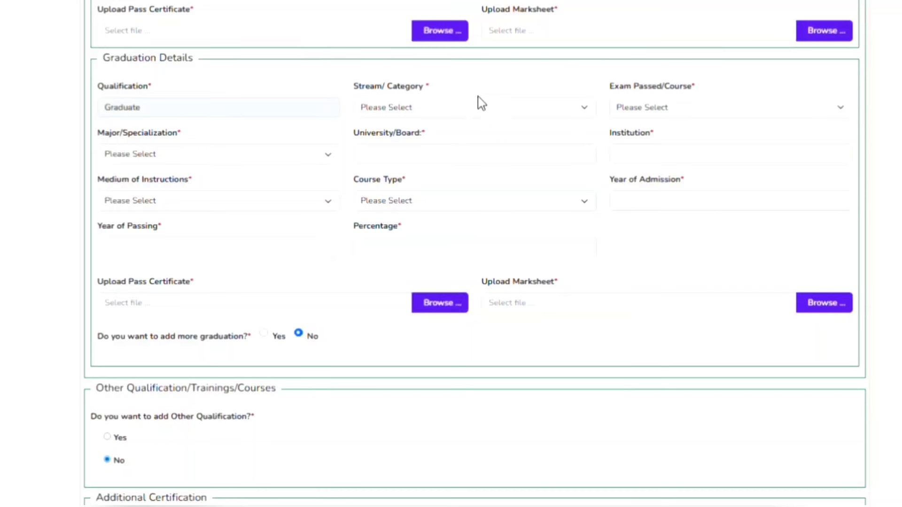
left_click(479, 103)
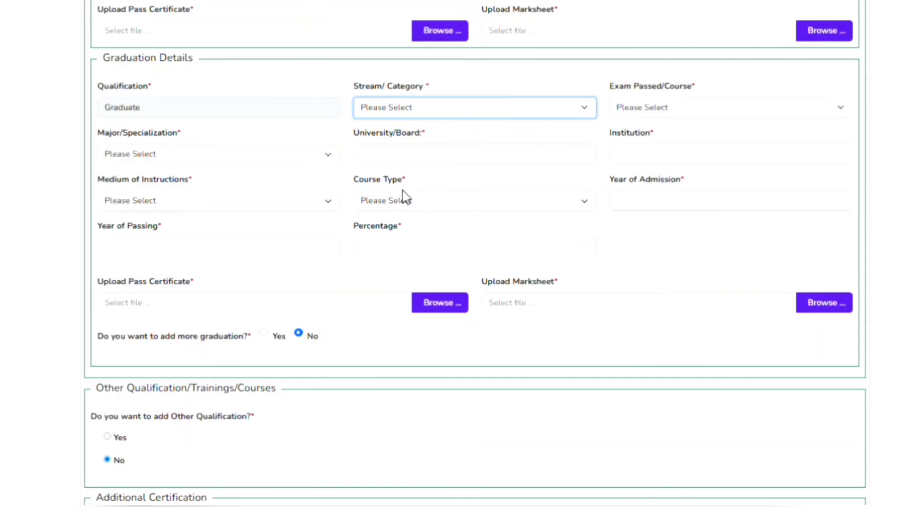
left_click(394, 149)
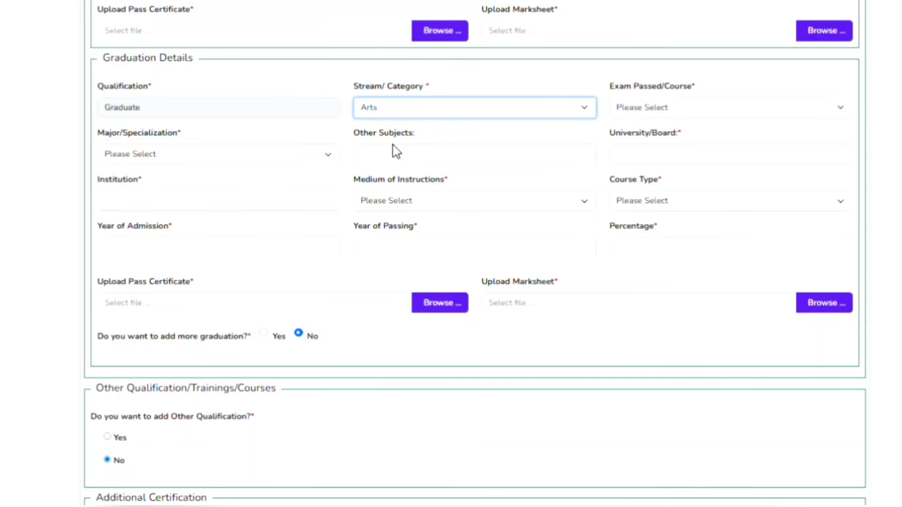
left_click(650, 117)
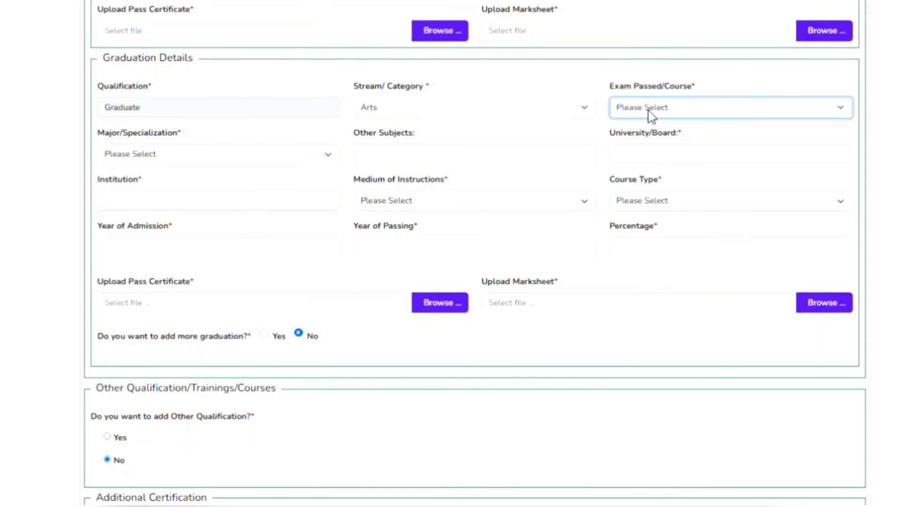
left_click(661, 154)
Choose History as the major and enter GAUHATI UNIVERSITY as the university
left_click(199, 158)
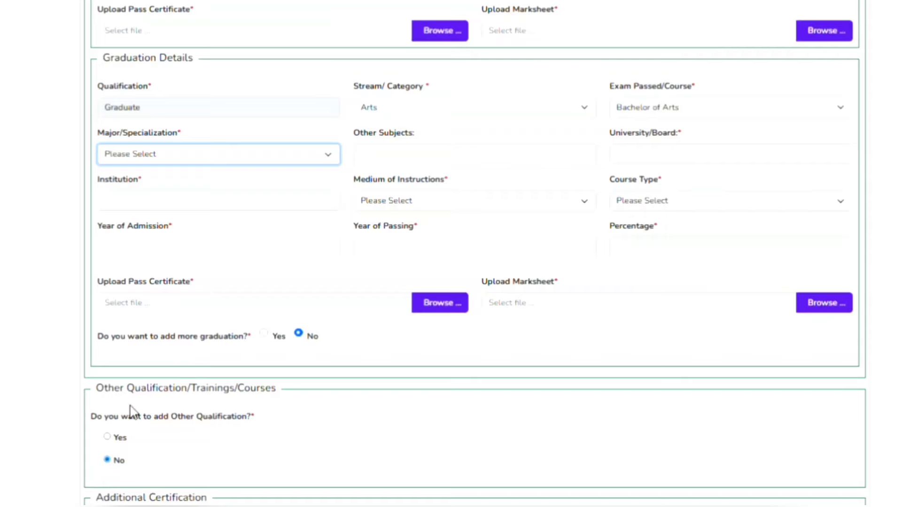
key("h")
left_click(440, 167)
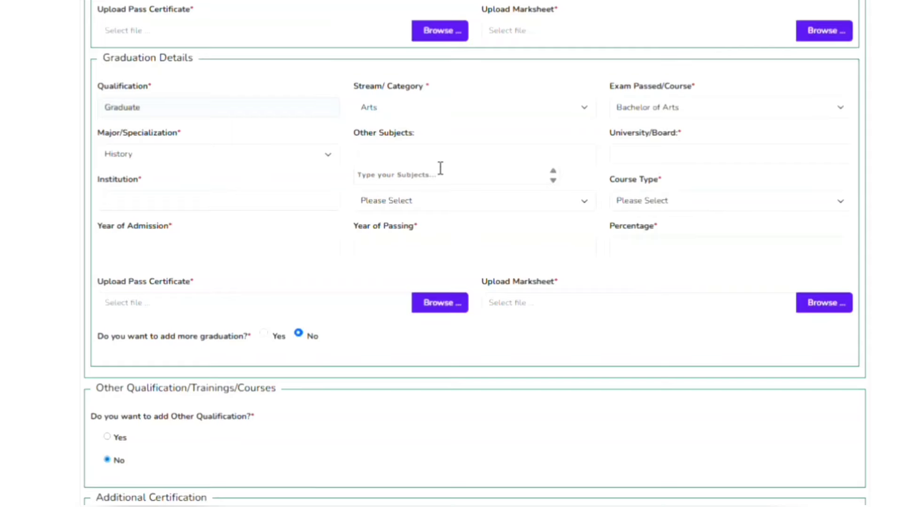
left_click(652, 163)
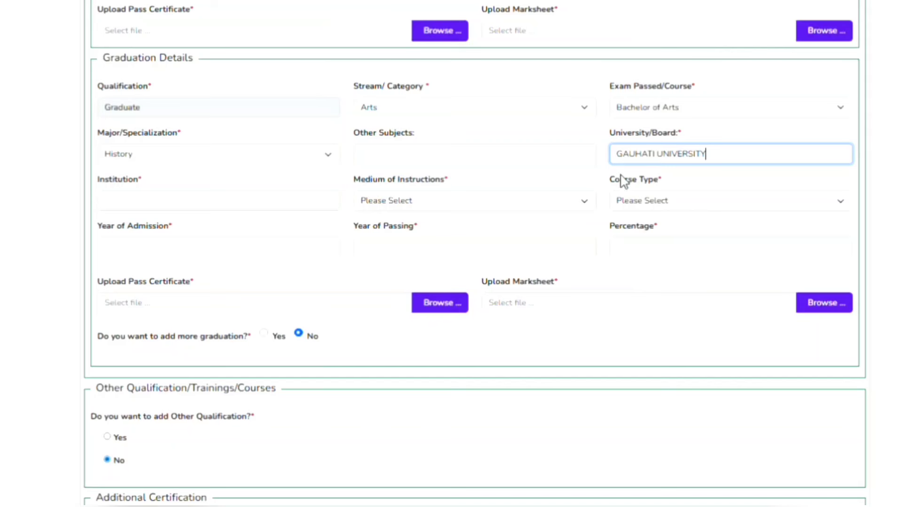
left_click(248, 207)
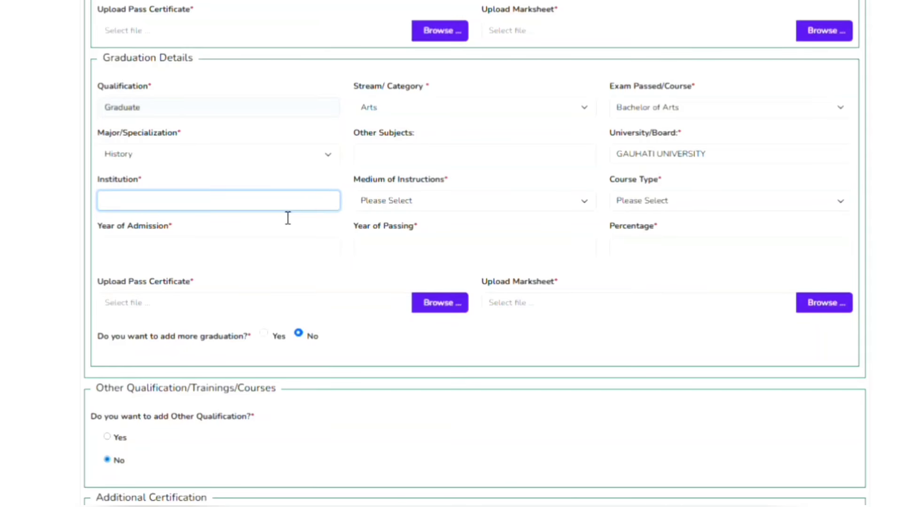
Set the graduation medium to Assamese and course type to Regular
left_click(408, 202)
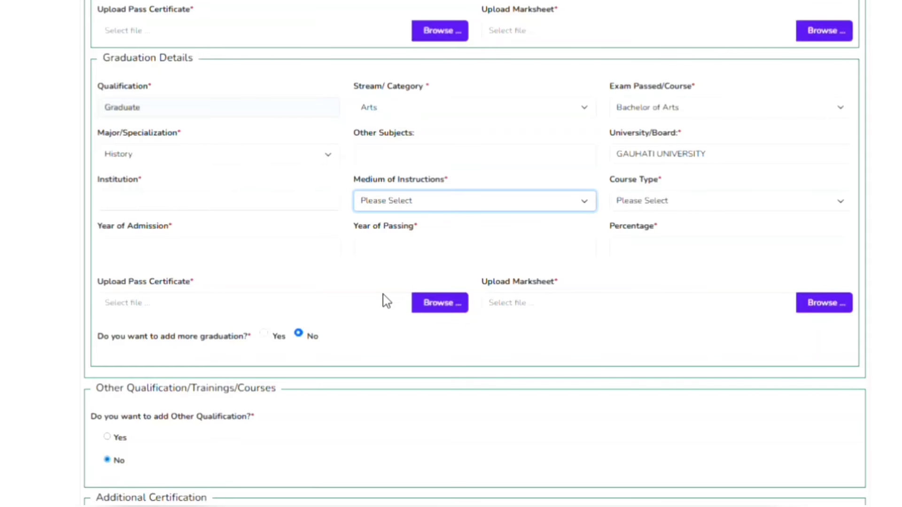
key("Down")
left_click(647, 207)
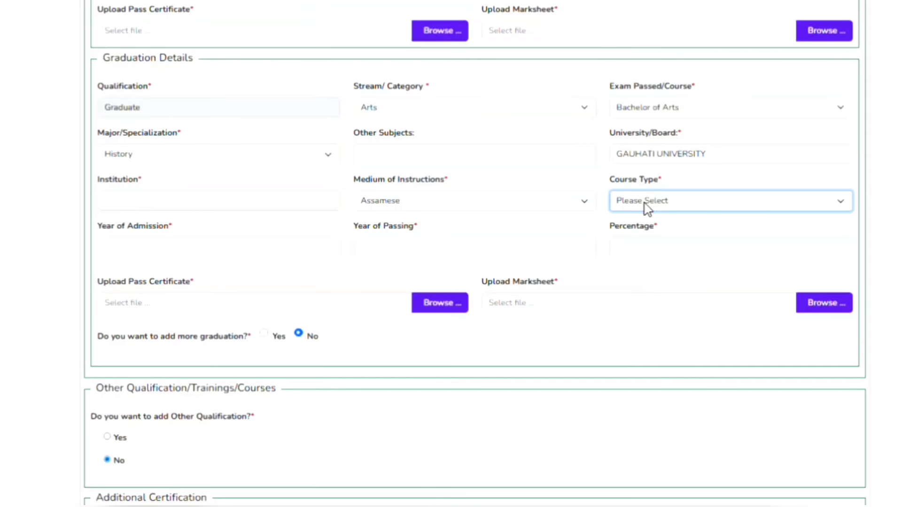
key("Down")
Choose 2022 as the graduation Year of Admission in the date picker
left_click(261, 258)
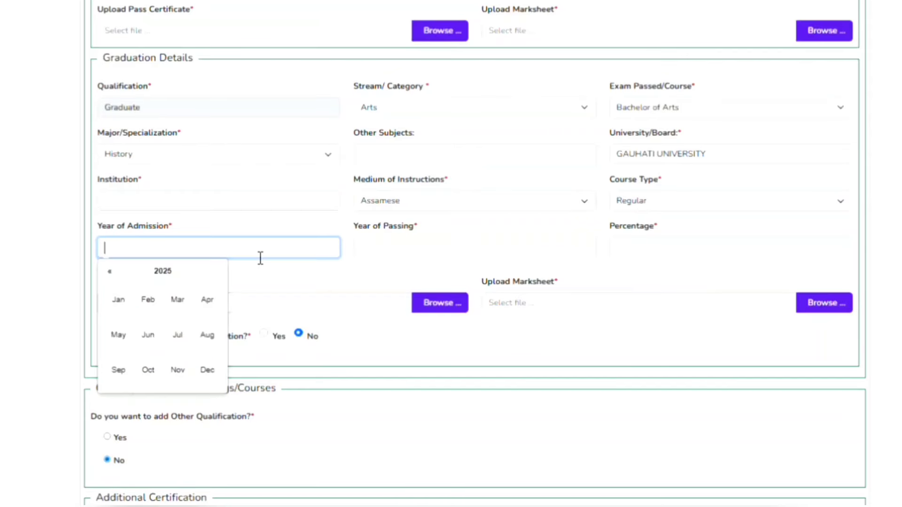
left_click(178, 274)
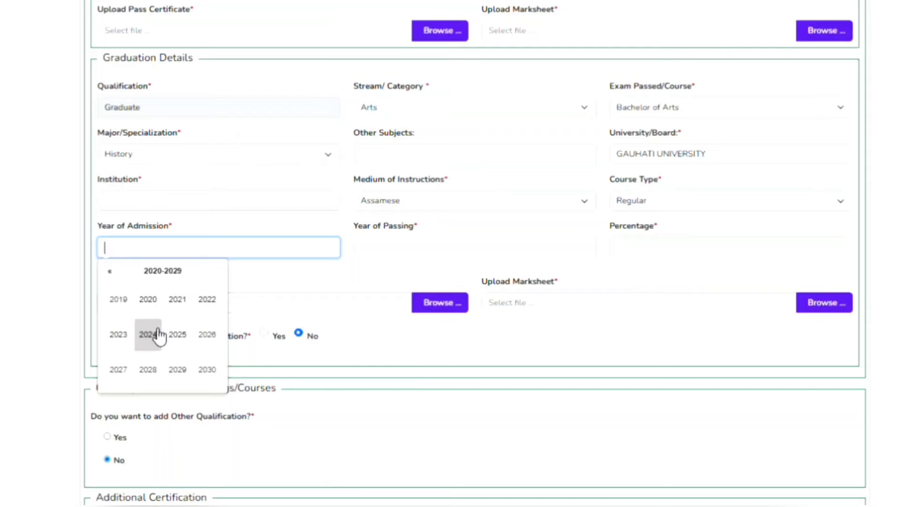
left_click(207, 301)
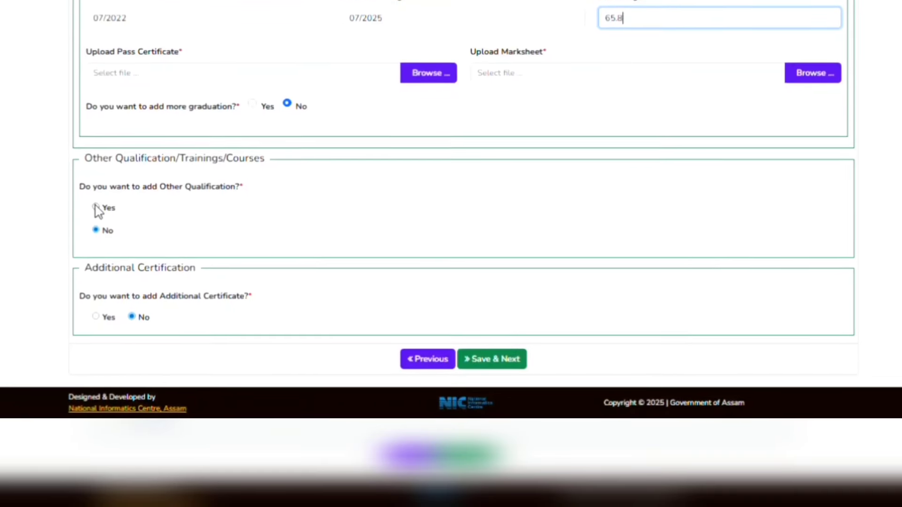
Add a Diploma as another qualification with Computer as its stream
left_click(96, 215)
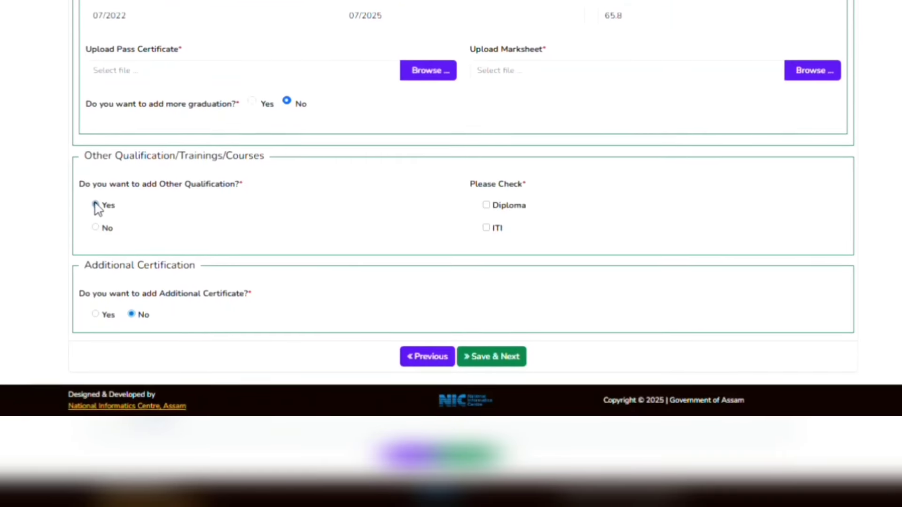
left_click(484, 195)
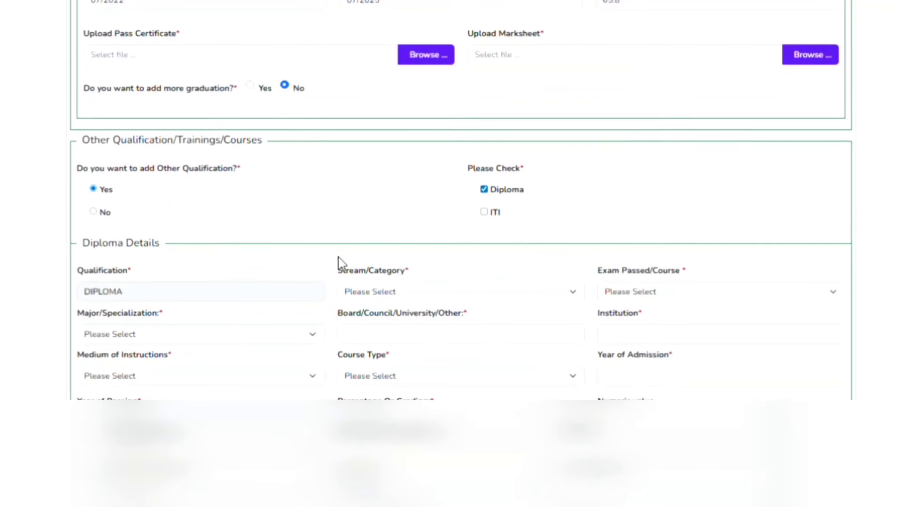
scroll(338, 263, "down", 2)
scroll(340, 265, "down", 1)
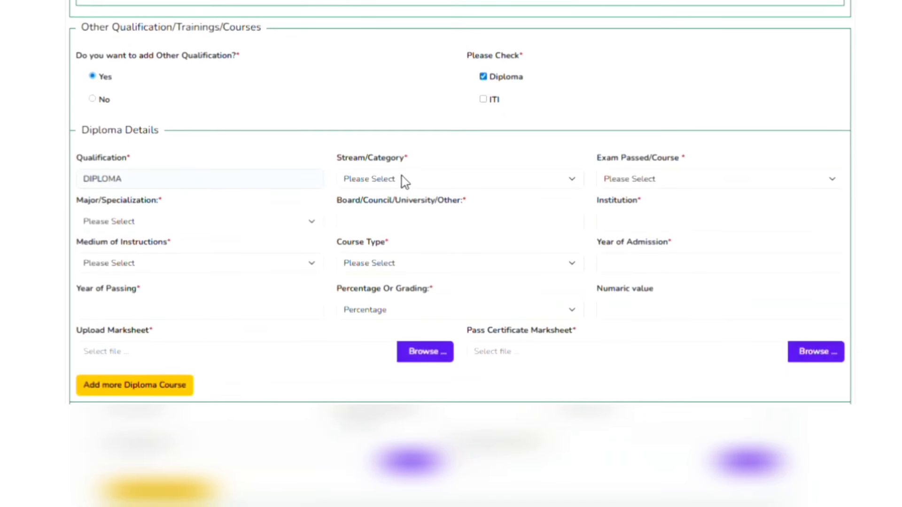
left_click(405, 182)
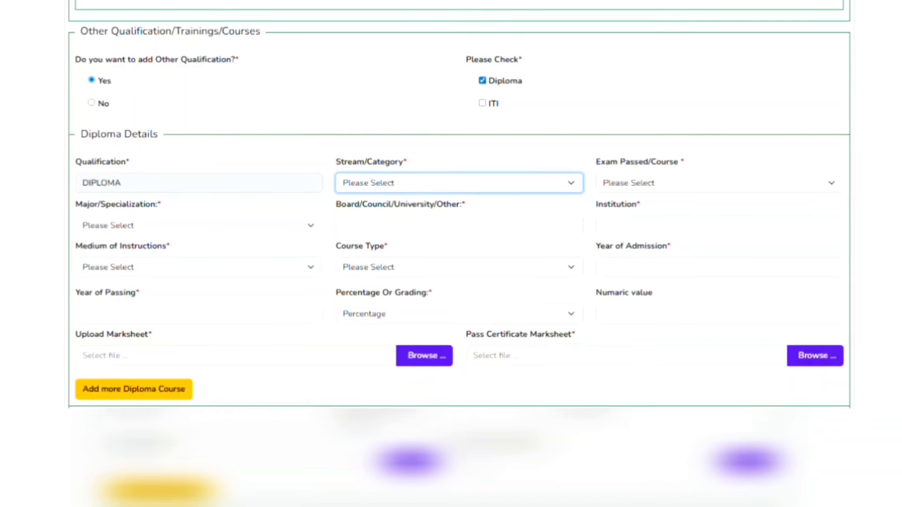
key("c")
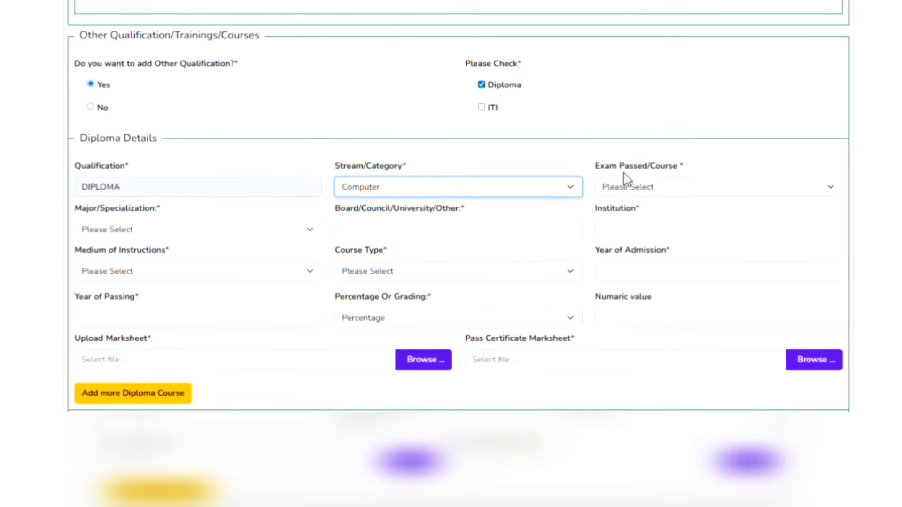
Set the diploma exam and major to Advance Diploma in Computer Application, with board EAIT
left_click(647, 189)
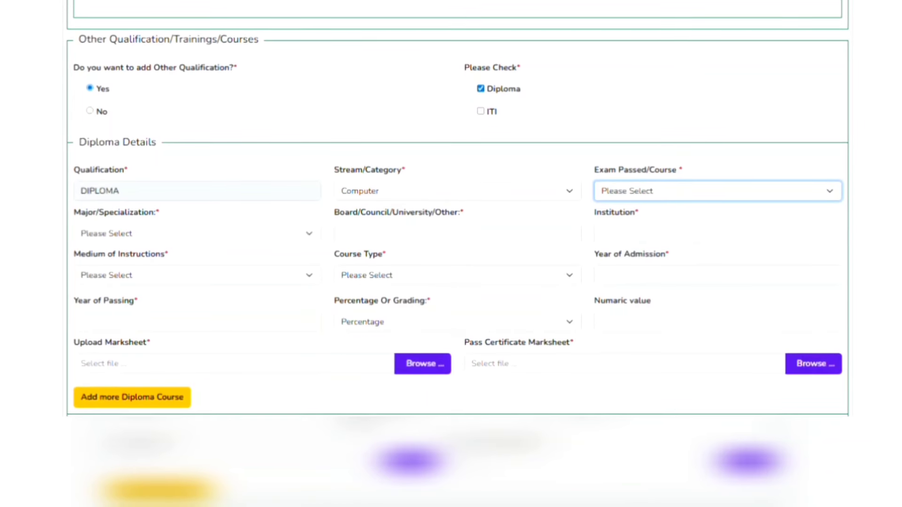
key("Down")
left_click(115, 236)
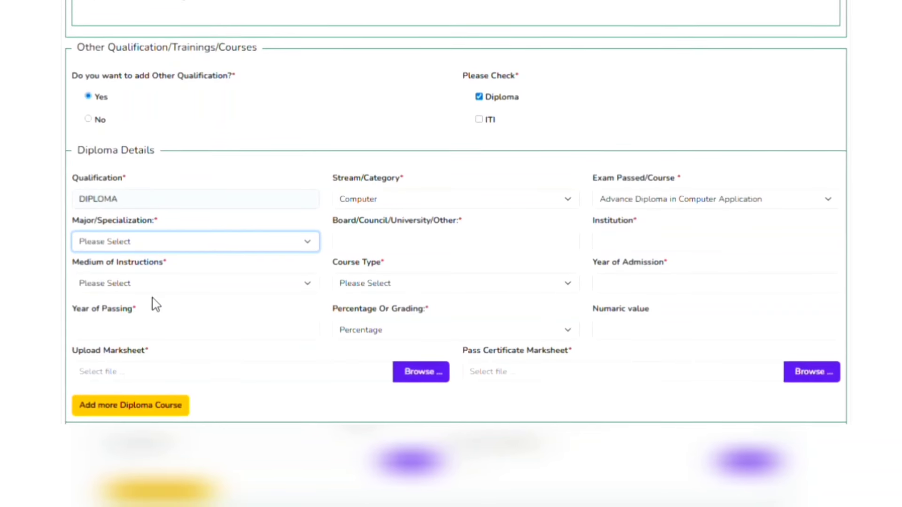
key("Down")
left_click(370, 246)
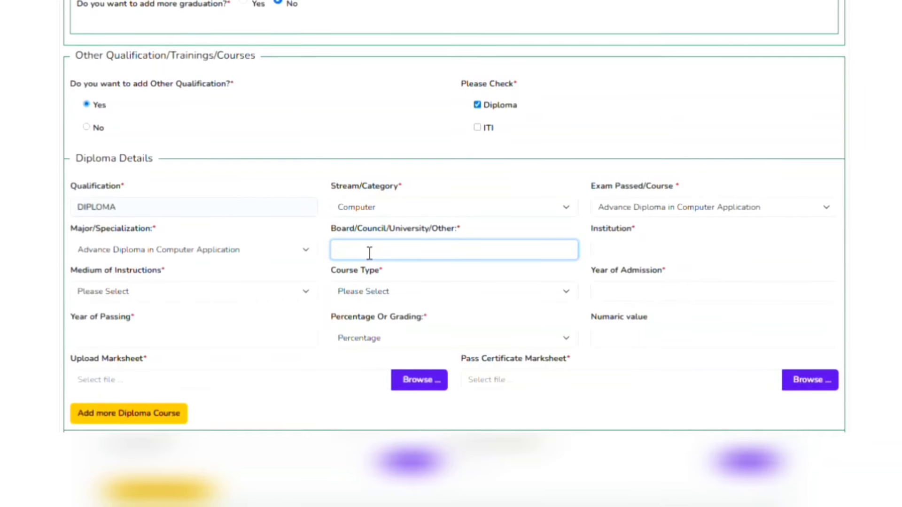
type("EA")
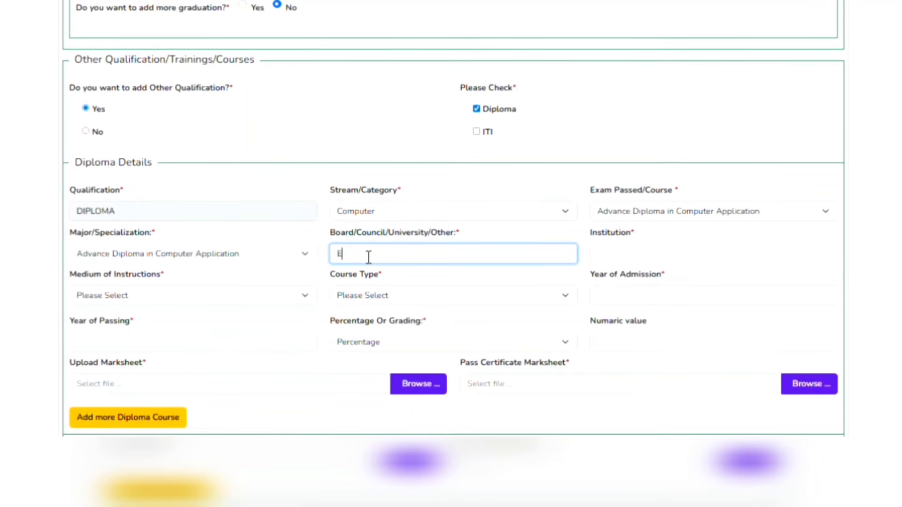
type("IT")
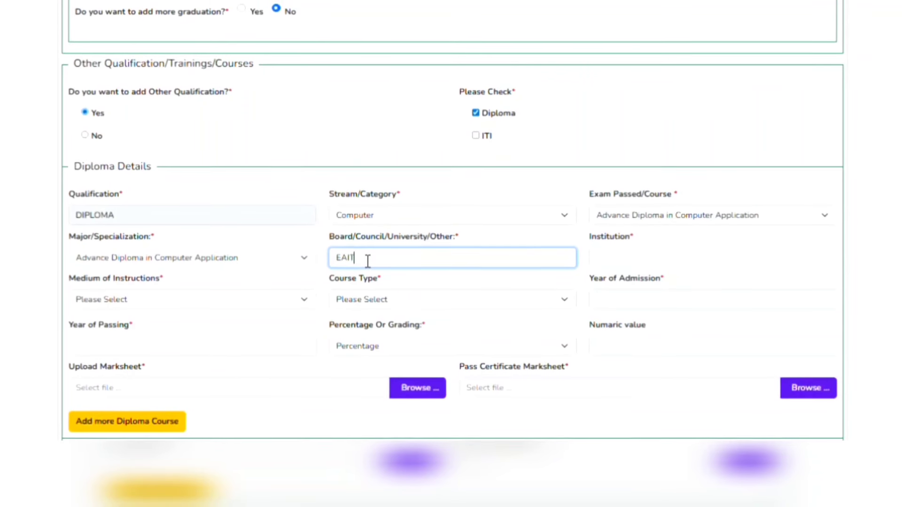
scroll(368, 262, "down", 4)
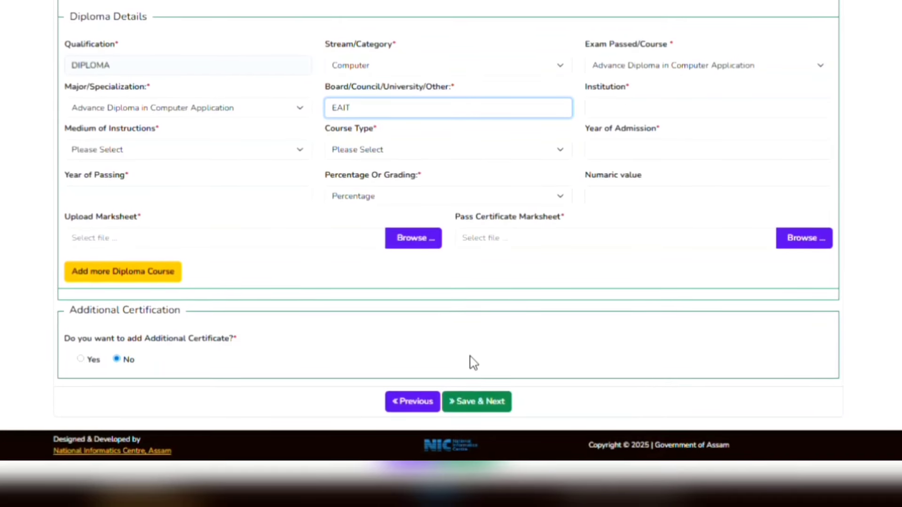
scroll(365, 251, "up", 4)
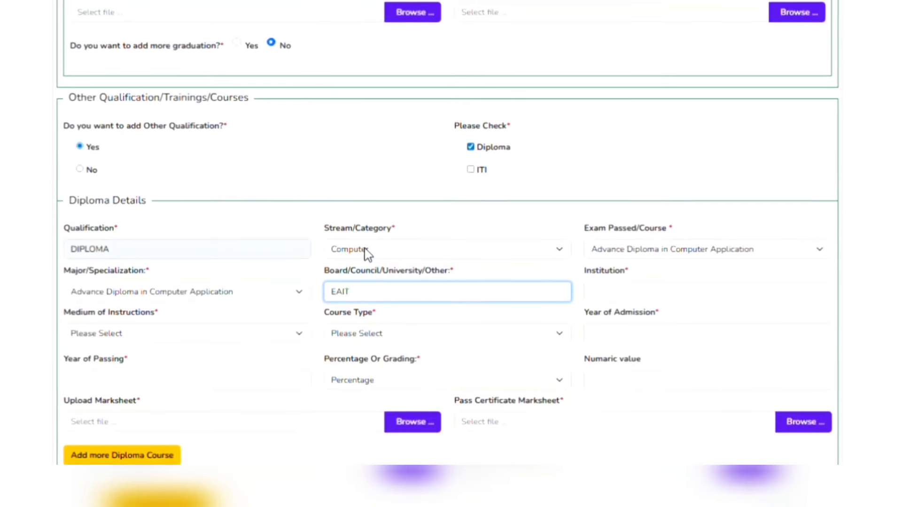
Attach the diploma documents and save the Education & Skill Details
left_click(88, 171)
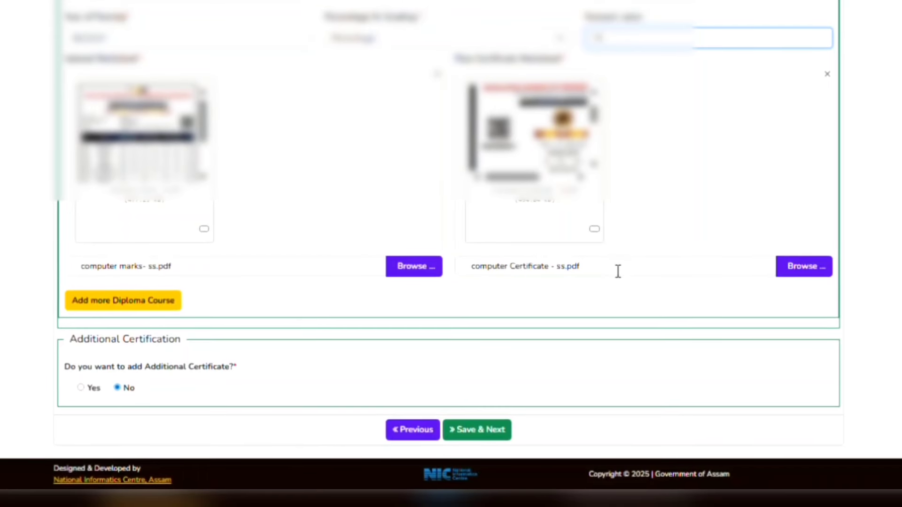
left_click(479, 436)
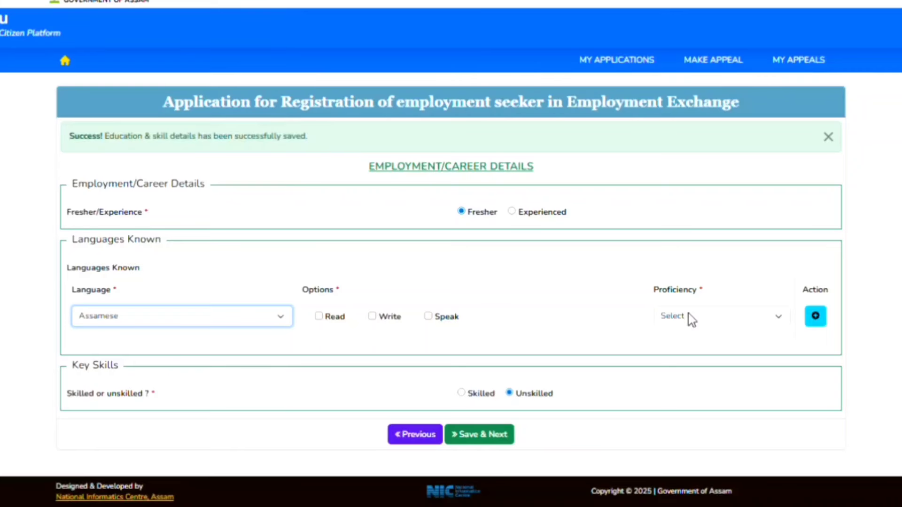
Add an English language row, mark Assamese as spoken and English as read
left_click(816, 317)
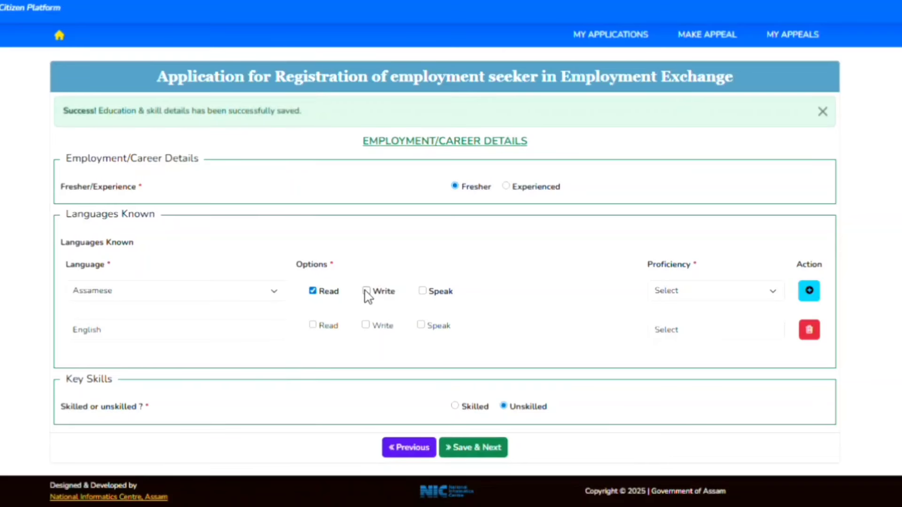
left_click(423, 291)
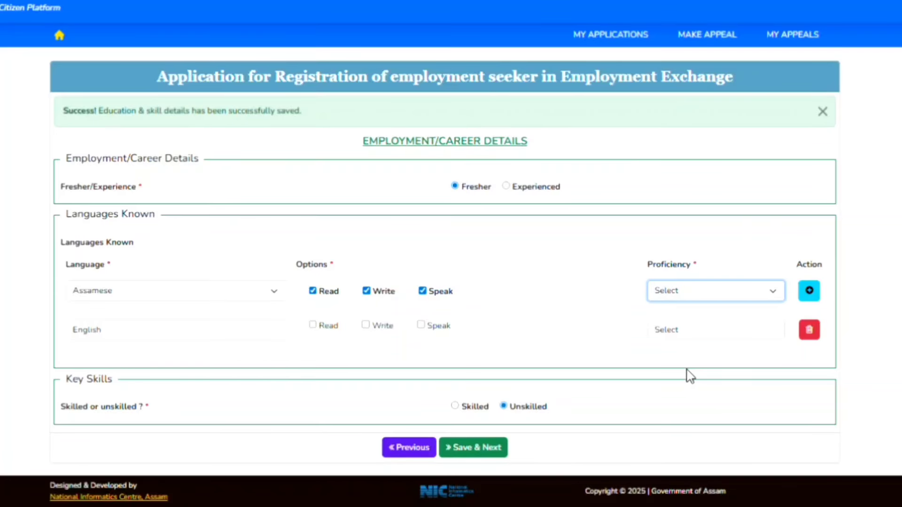
left_click(316, 324)
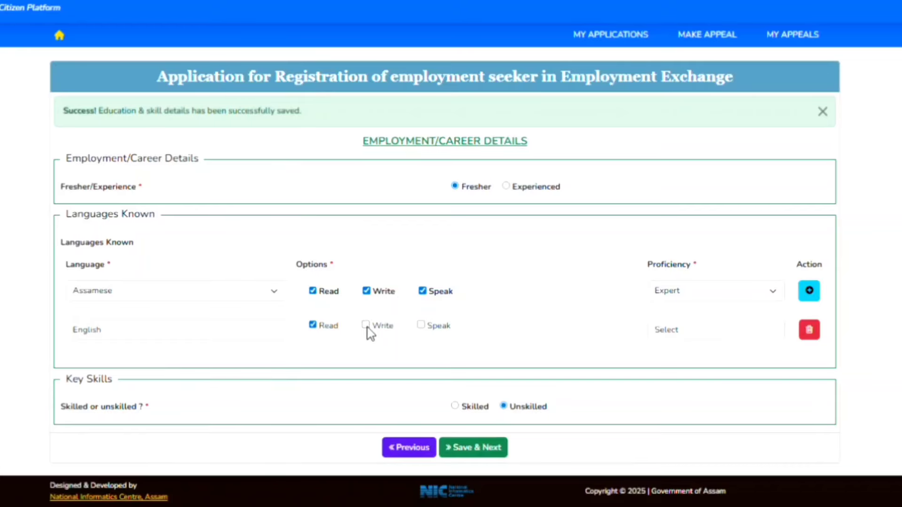